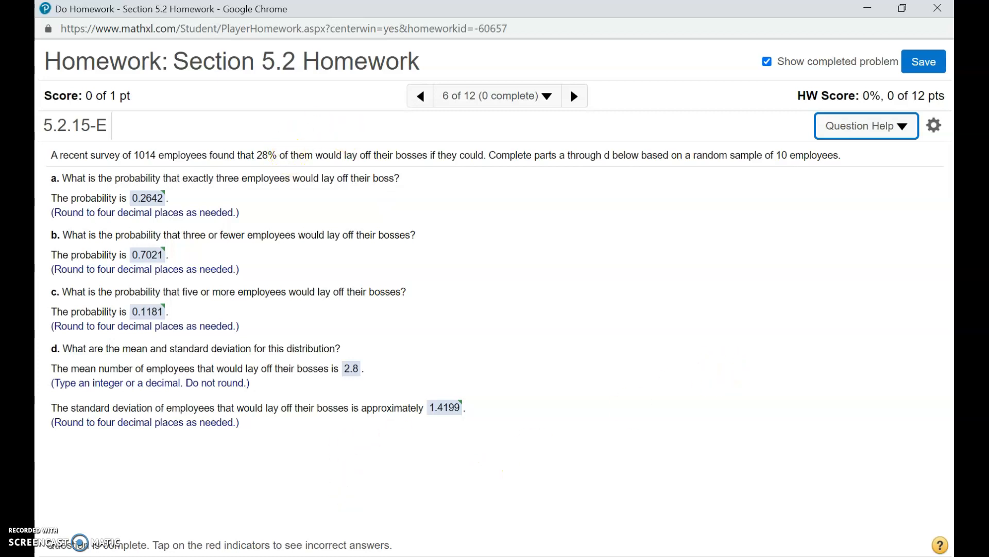
Switch to the Excel workbook and start a BINOM.DIST formula in cell I9
{"action": "left_click", "coordinate": [578, 541]}
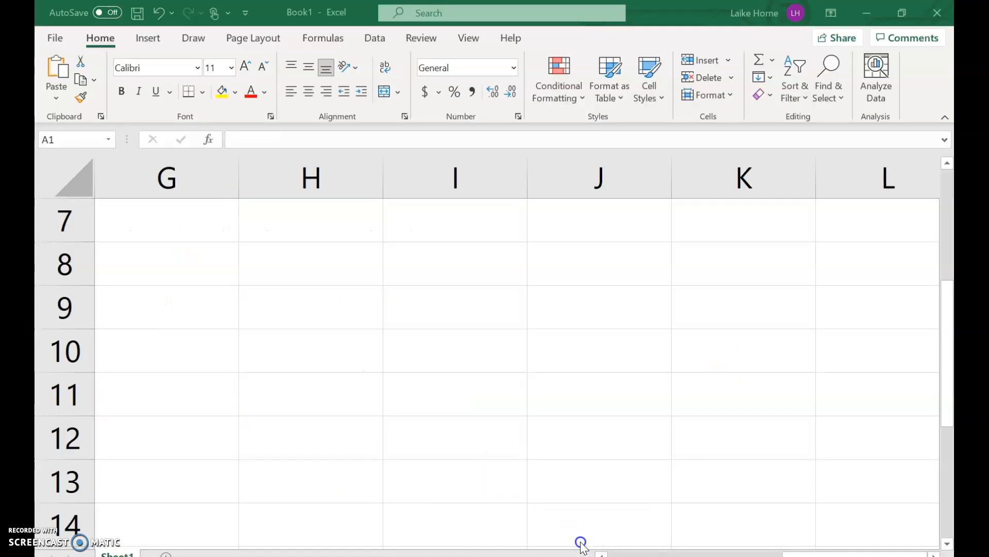
{"action": "left_click", "coordinate": [424, 314]}
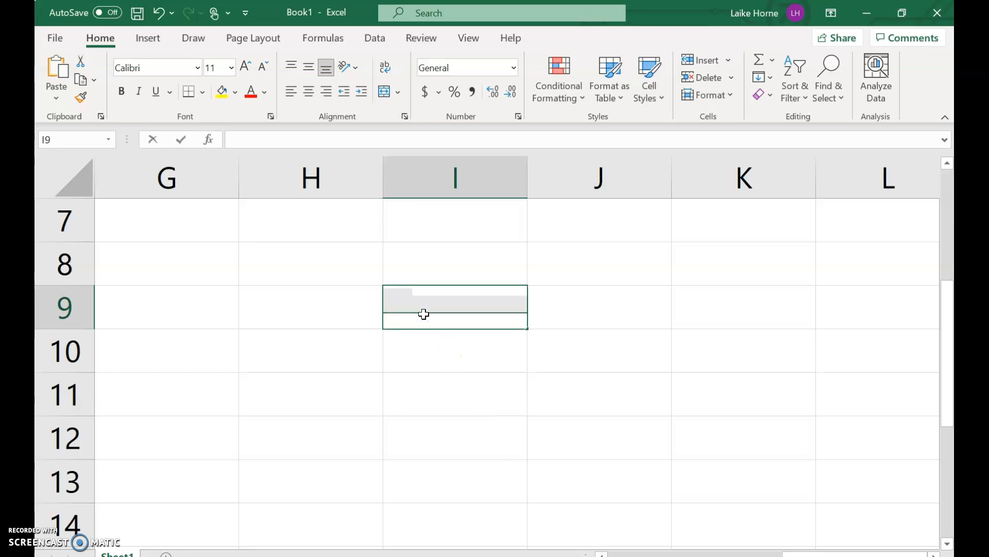
{"action": "type", "text": "=bind"}
{"action": "key", "text": "BackSpace"}
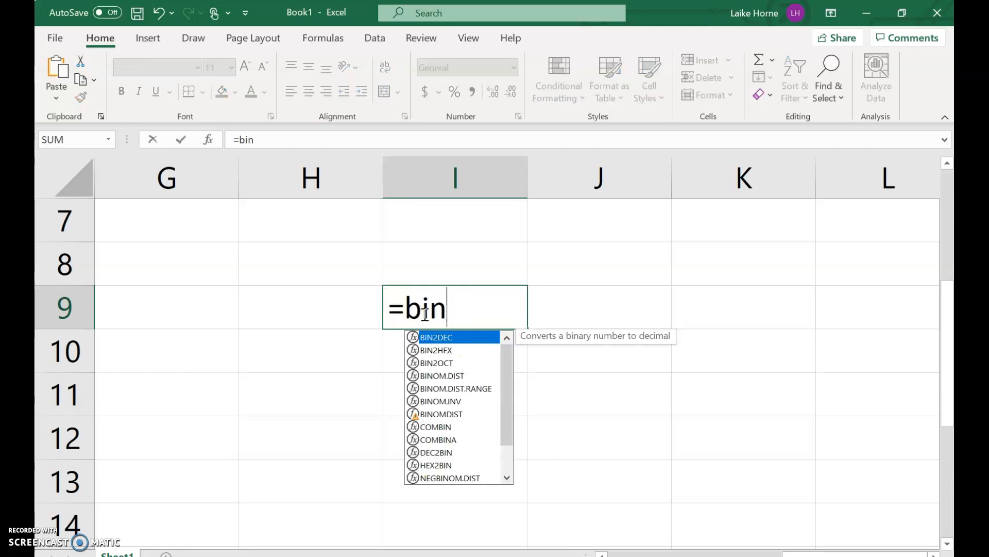
{"action": "type", "text": "om"}
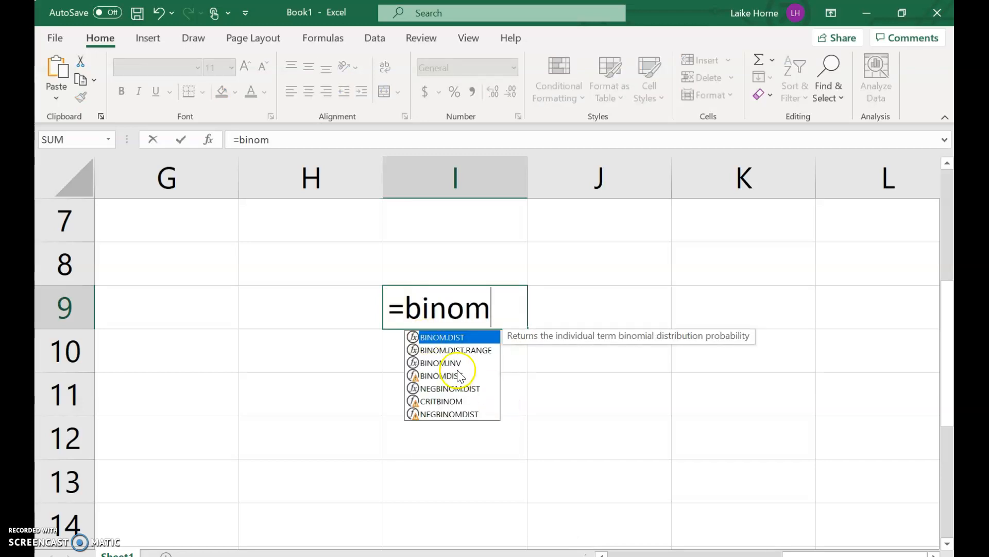
{"action": "double_click", "coordinate": [446, 337]}
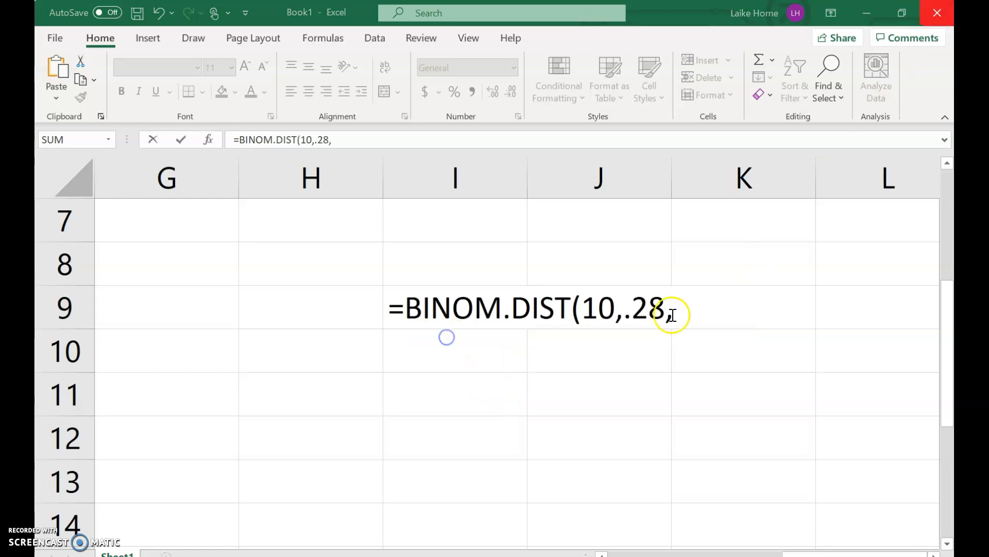
Clear the mistaken arguments from the formula in I9, leaving only =BINOM.DIST( ready for new values
{"action": "left_click_drag", "start_coordinate": [671, 314], "coordinate": [611, 317]}
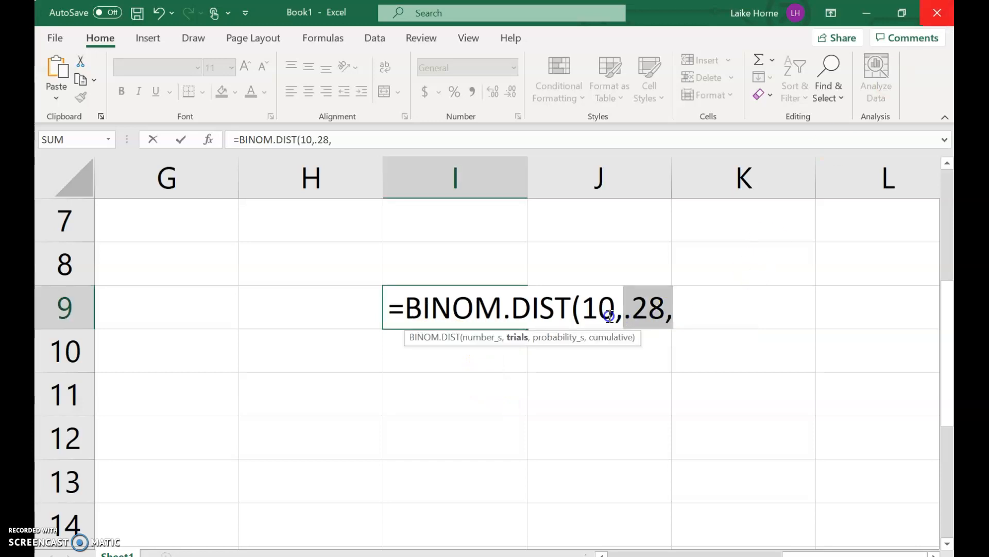
{"action": "key", "text": "BackSpace"}
{"action": "key", "text": "BackSpace"}
{"action": "key", "text": "BackSpace"}
{"action": "key", "text": "BackSpace"}
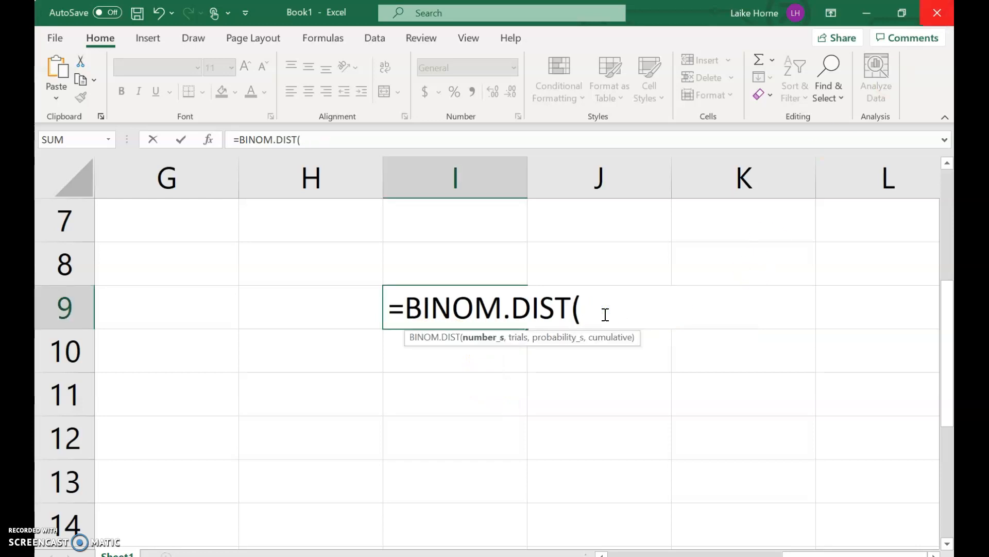
{"action": "left_click", "coordinate": [518, 344]}
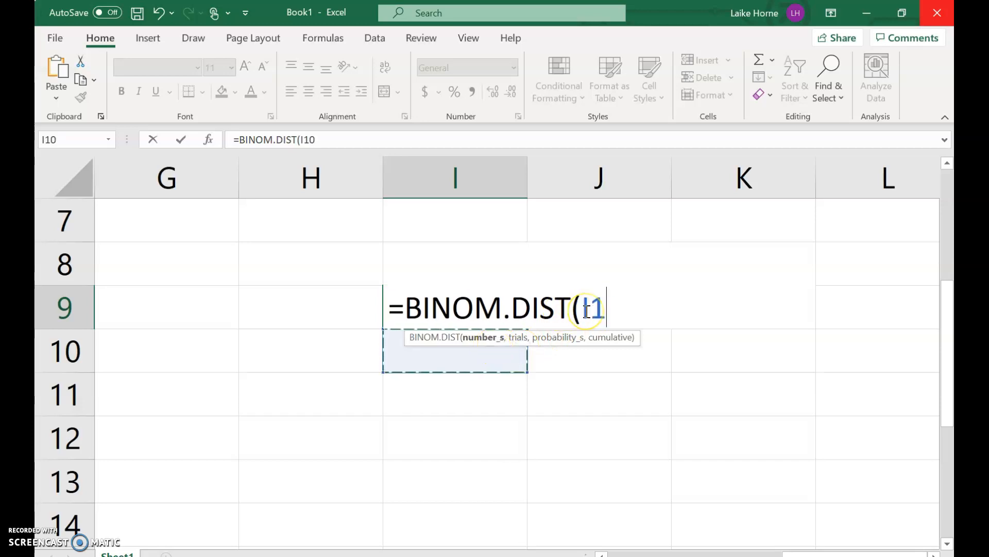
{"action": "key", "text": "BackSpace"}
{"action": "key", "text": "BackSpace"}
{"action": "key", "text": "BackSpace"}
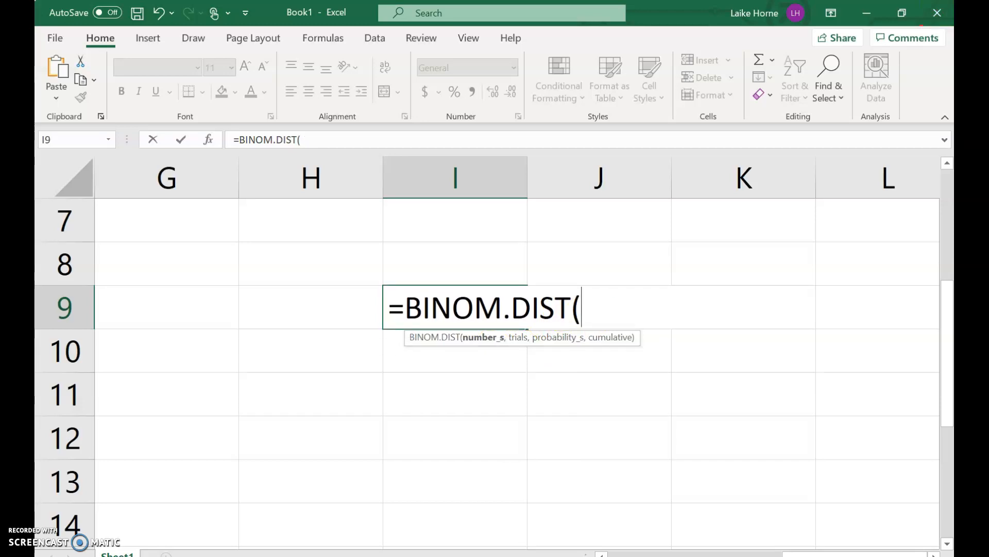
Check part a of the homework problem in Chrome and complete the formula in I9 as =BINOM.DIST(3,10,.28,FALSE)
{"action": "mouse_move", "coordinate": [788, 549]}
{"action": "left_click", "coordinate": [788, 517]}
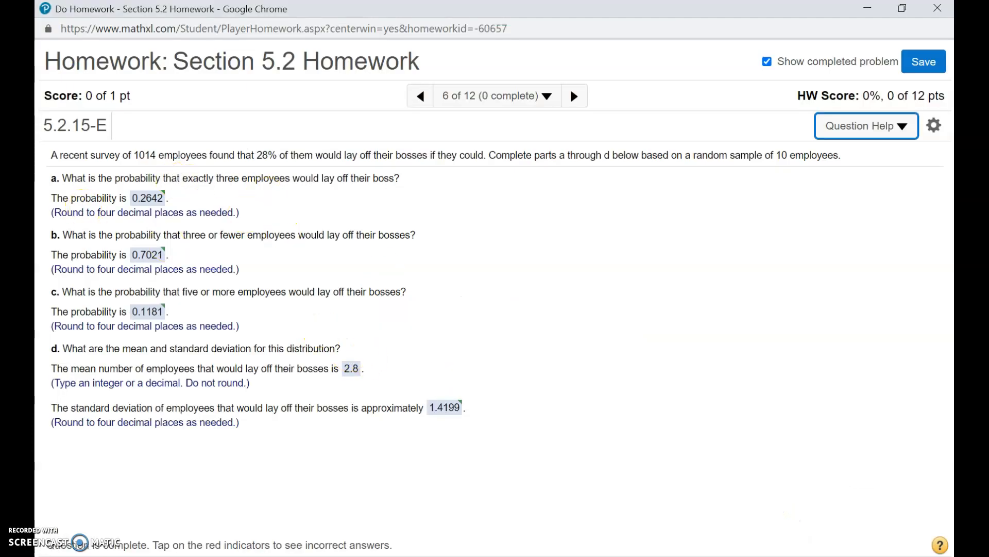
{"action": "left_click", "coordinate": [621, 534]}
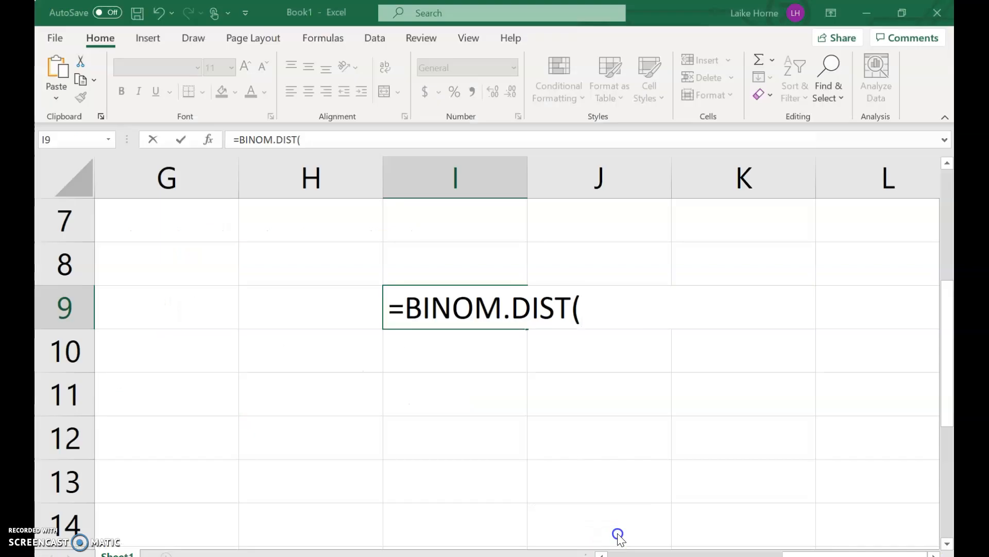
{"action": "type", "text": "3,"}
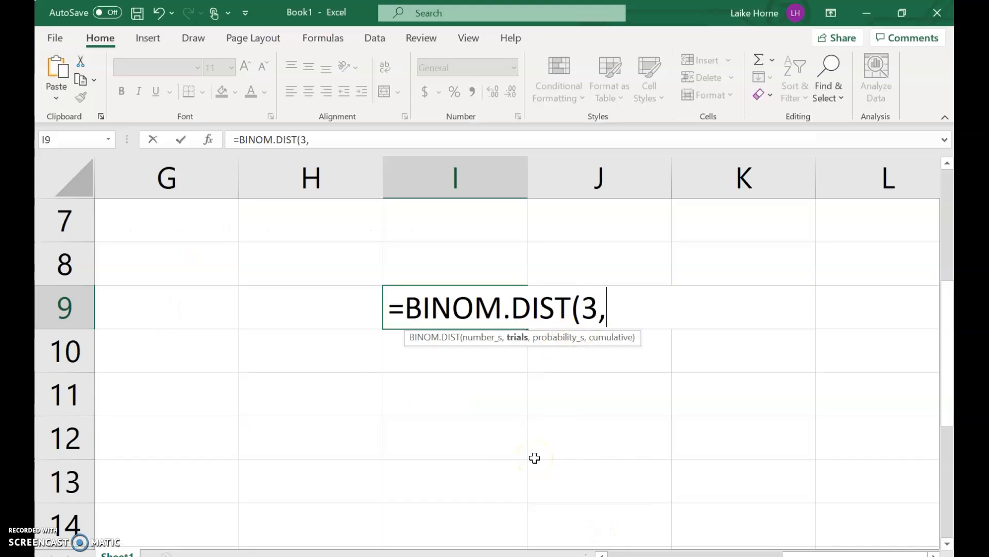
{"action": "type", "text": "1"}
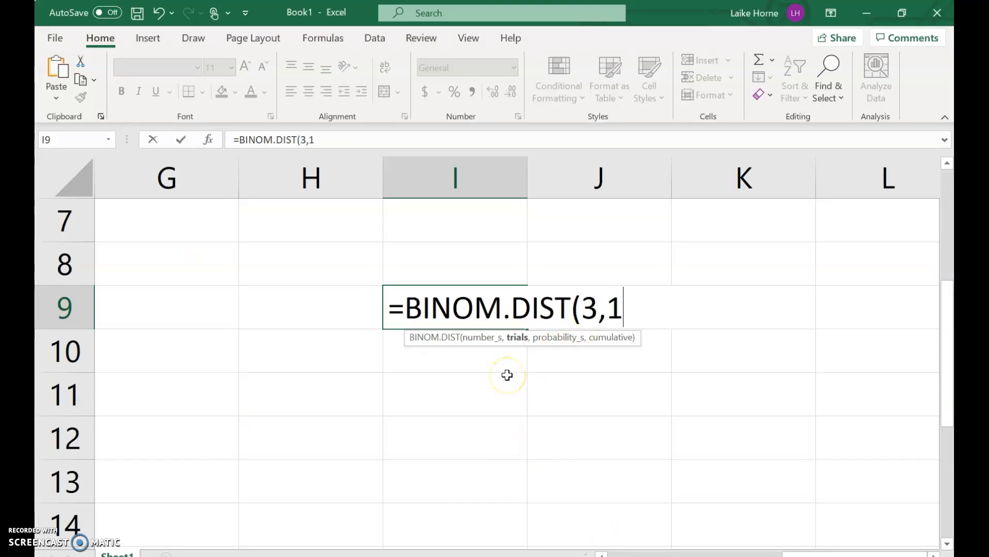
{"action": "type", "text": "0,"}
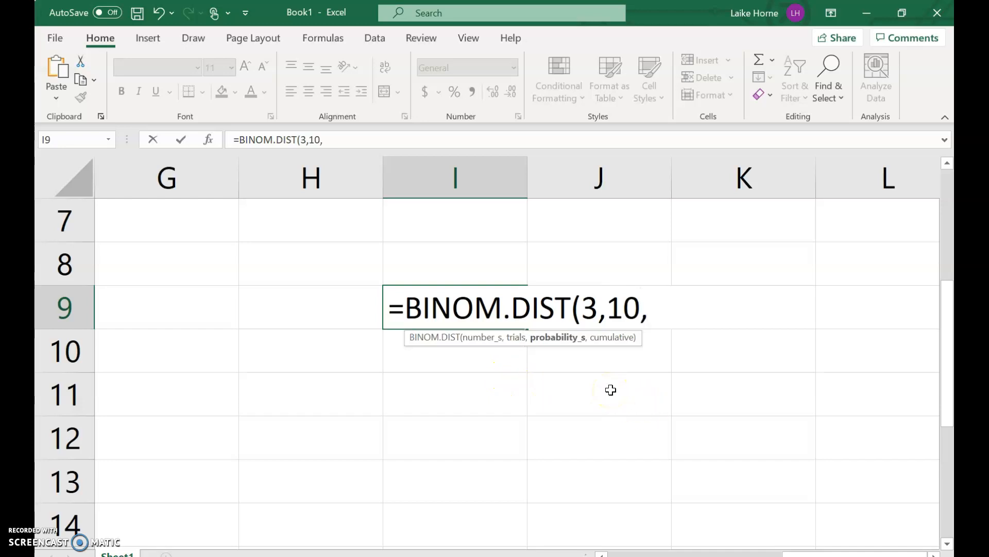
{"action": "type", "text": ".28,"}
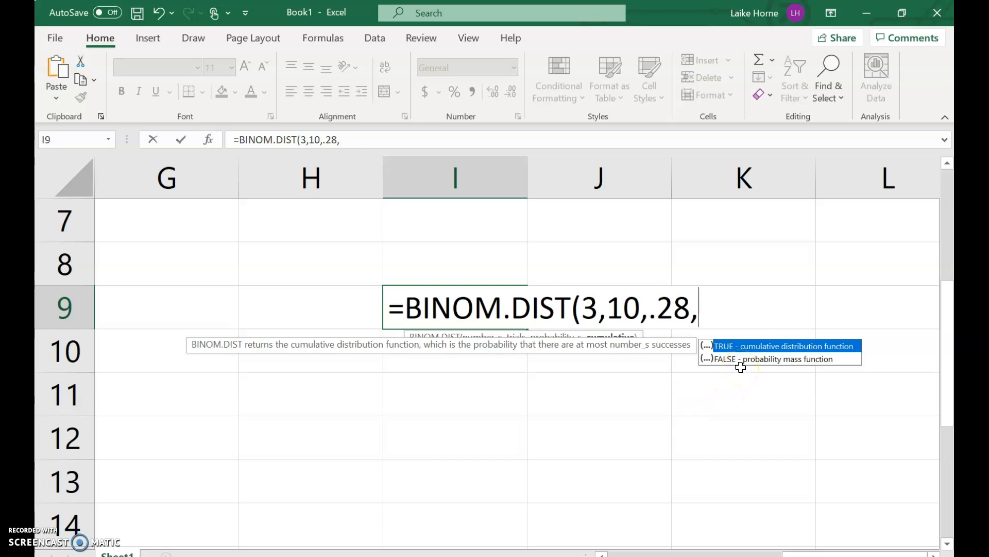
{"action": "double_click", "coordinate": [724, 356]}
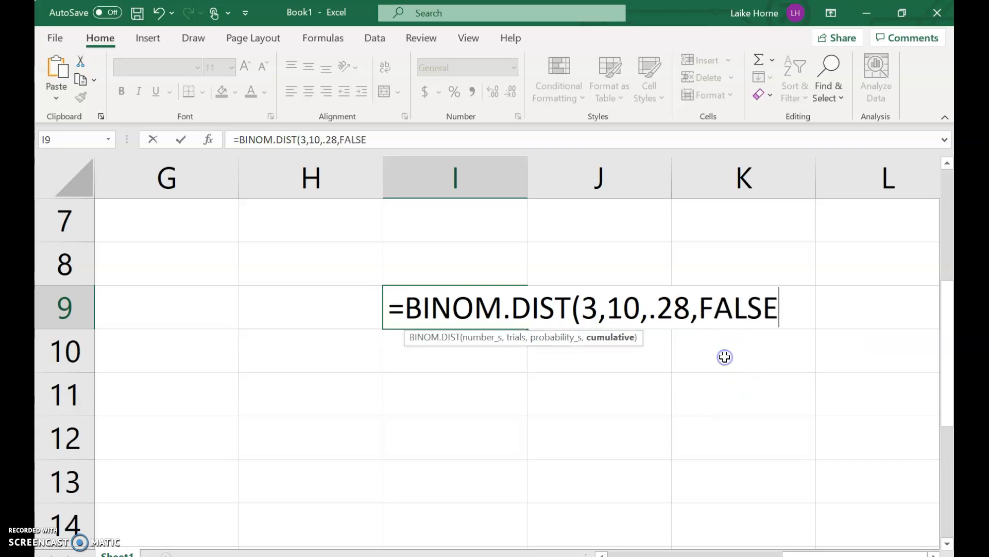
{"action": "type", "text": ")"}
{"action": "key", "text": "Return"}
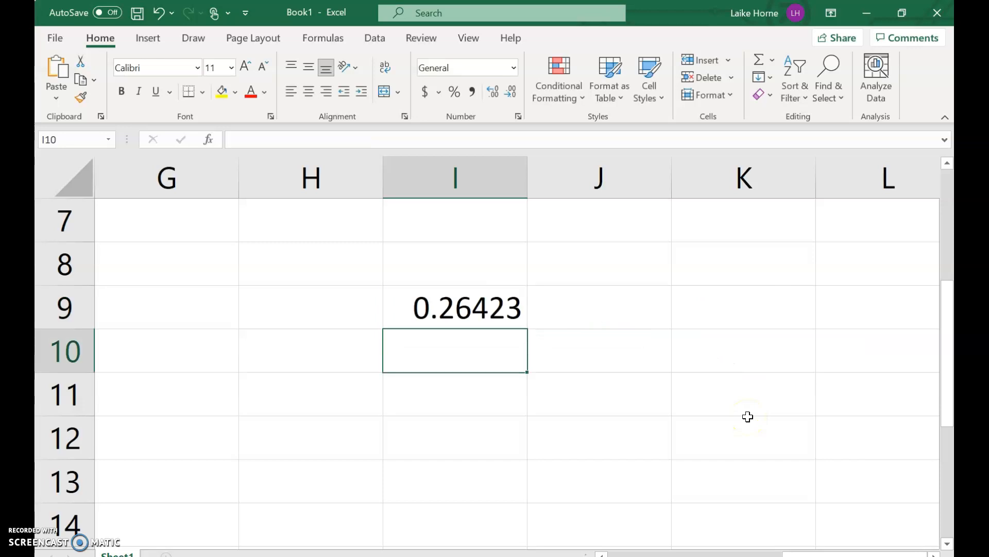
Show the I9 result with four decimal places and label it x=3 in cell H9
{"action": "left_click", "coordinate": [513, 308]}
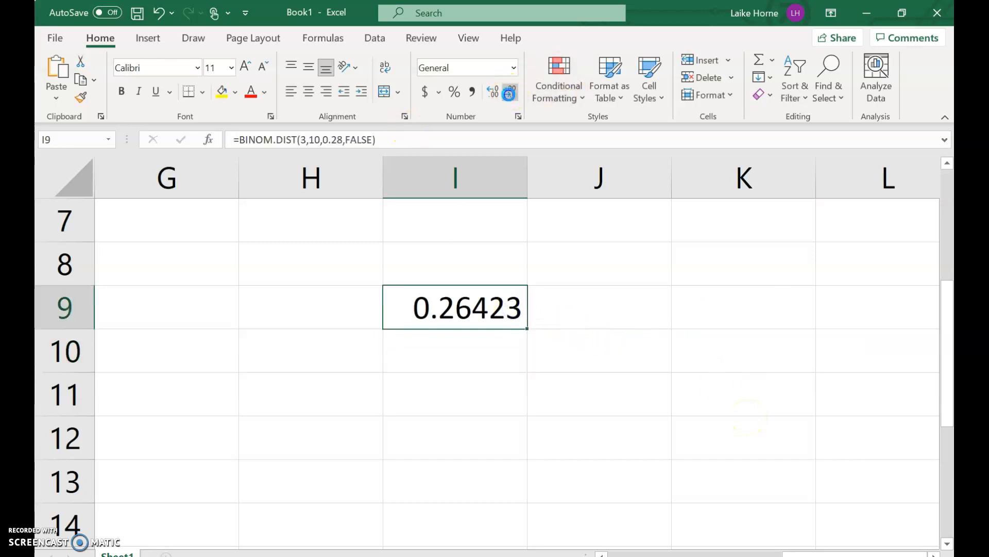
{"action": "left_click", "coordinate": [511, 91]}
{"action": "left_click", "coordinate": [275, 301]}
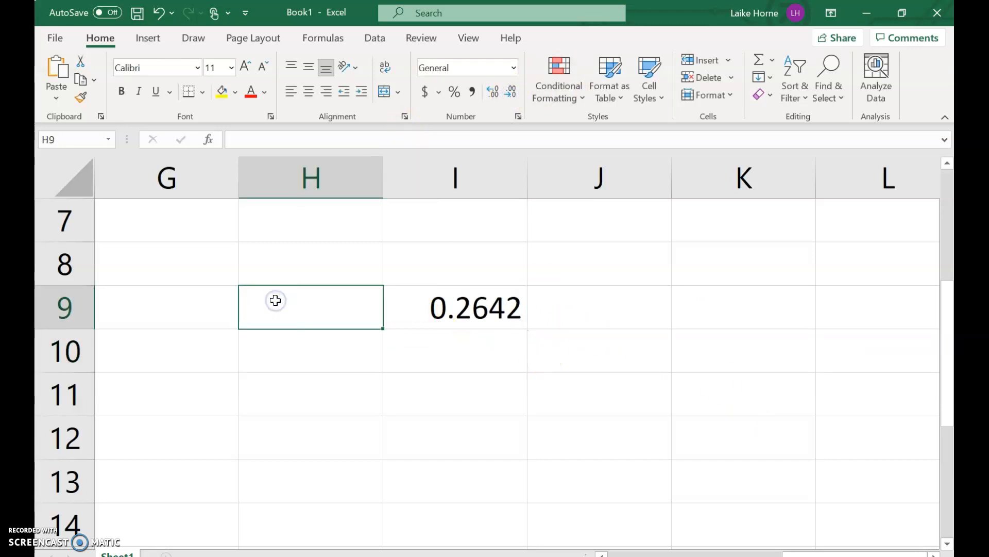
{"action": "type", "text": "x=3"}
{"action": "left_click", "coordinate": [359, 407]}
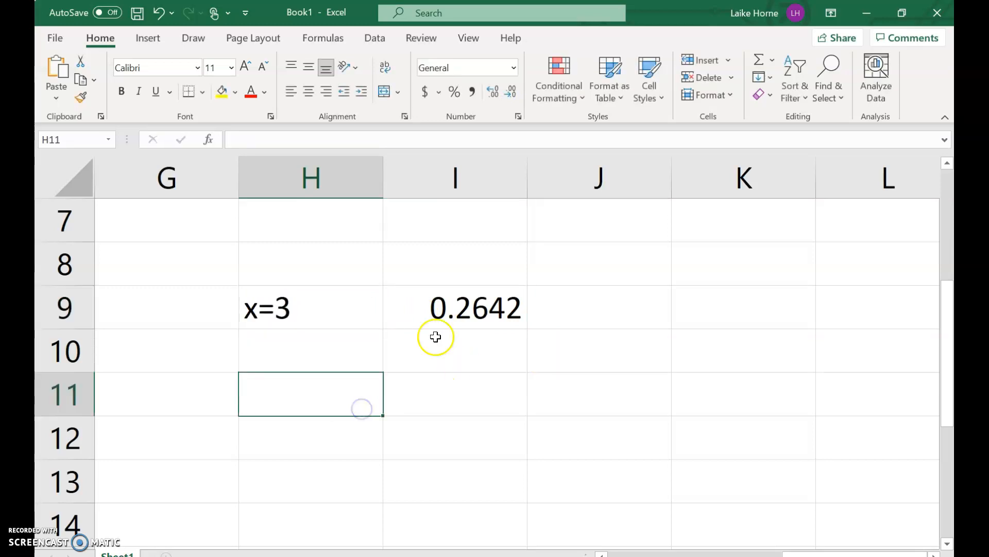
Check part b of the homework problem, label cell H10 "x less than or equal to 3" and widen column H to fit the text
{"action": "left_click", "coordinate": [792, 537]}
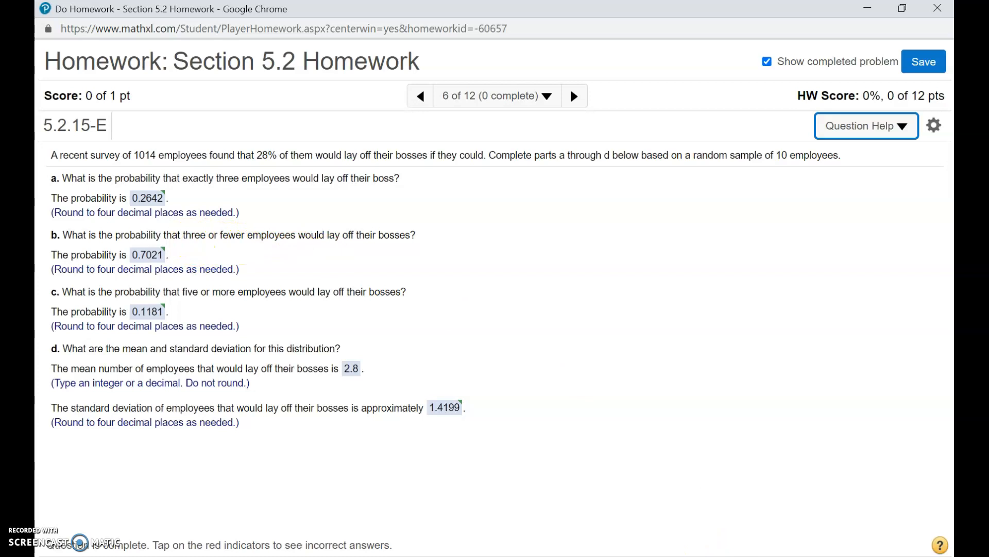
{"action": "left_click", "coordinate": [570, 533]}
{"action": "left_click", "coordinate": [322, 347]}
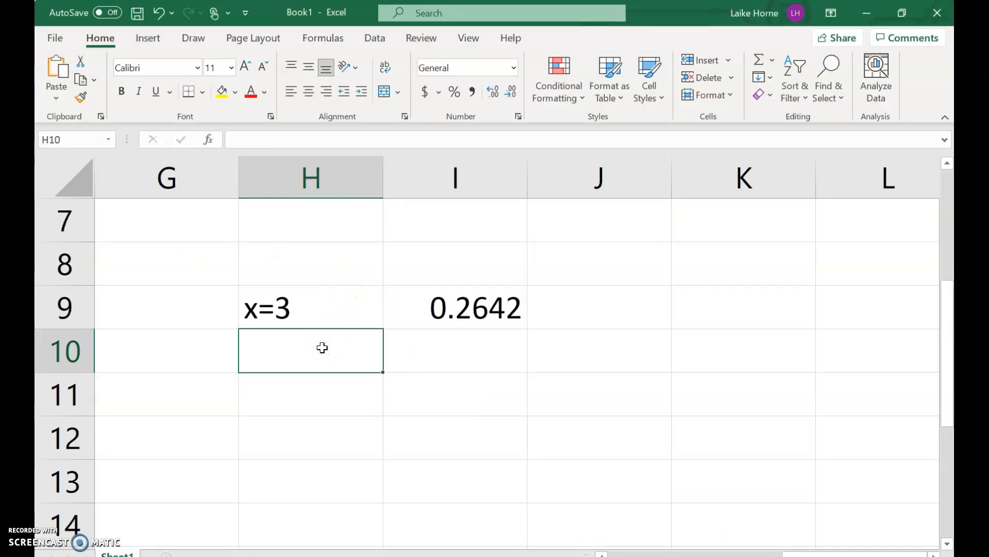
{"action": "type", "text": "x "}
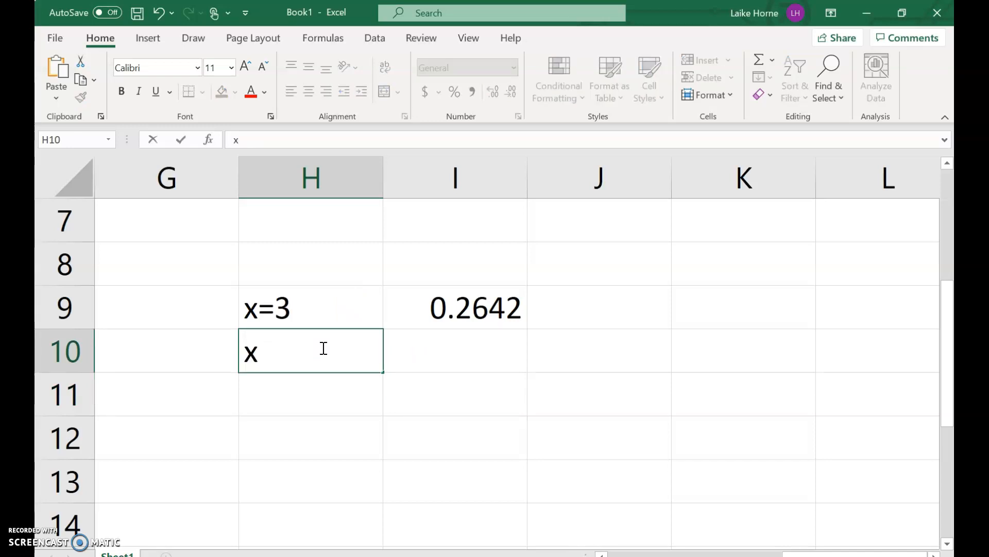
{"action": "type", "text": "less th"}
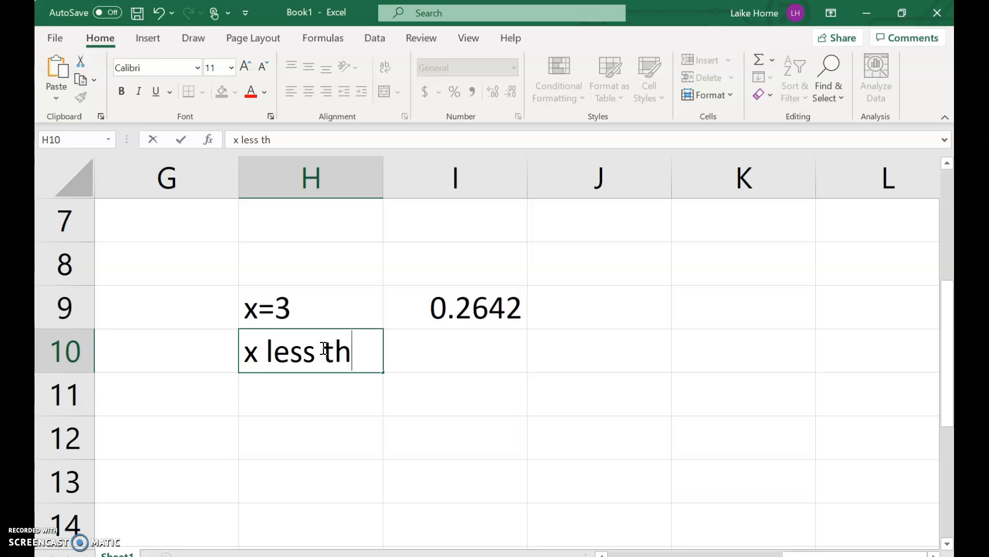
{"action": "type", "text": "an or equal to 3"}
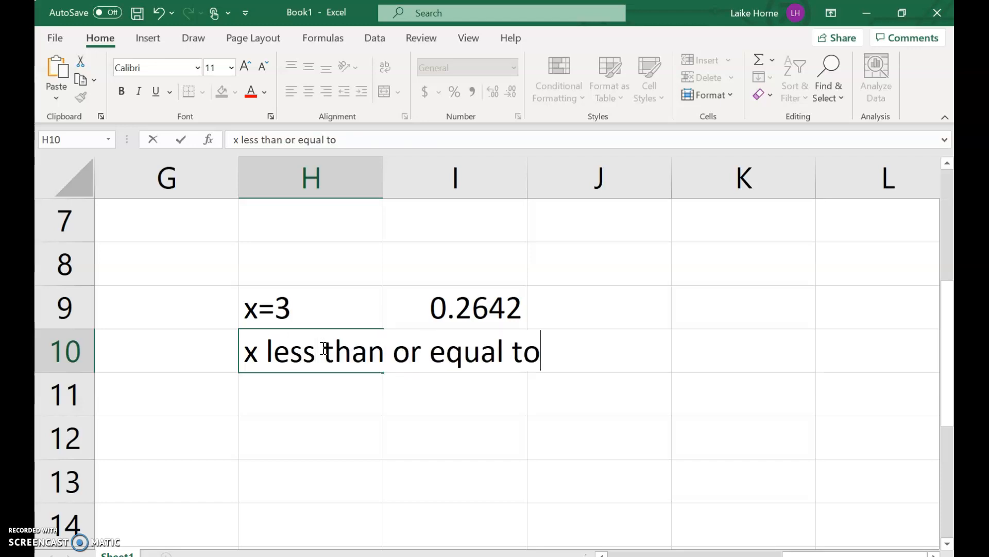
{"action": "left_click", "coordinate": [379, 185]}
{"action": "left_click_drag", "start_coordinate": [381, 186], "coordinate": [562, 194]}
Enter =BINOMDIST(3,10,.28,TRUE) in cell I10 and show the result with four decimal places
{"action": "left_click", "coordinate": [610, 364]}
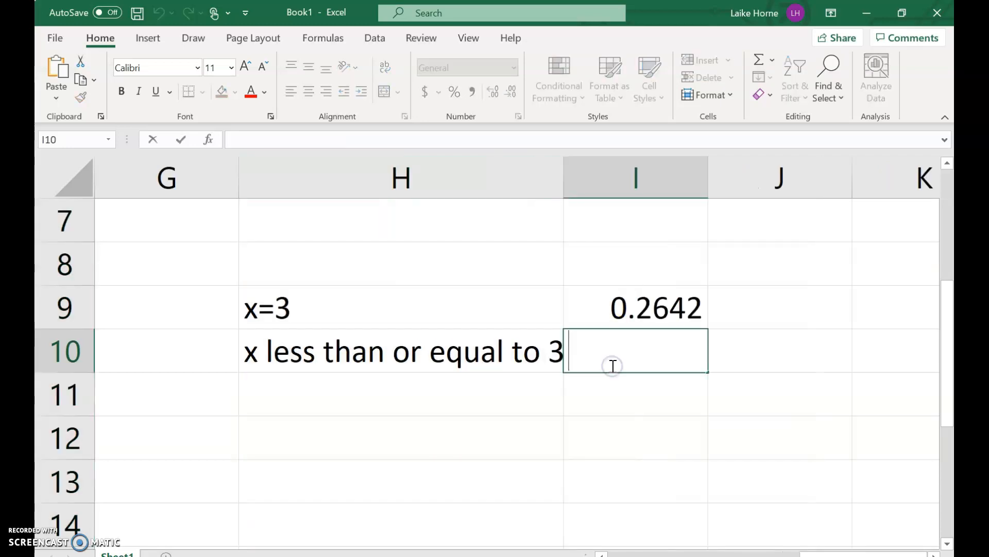
{"action": "type", "text": "=bin"}
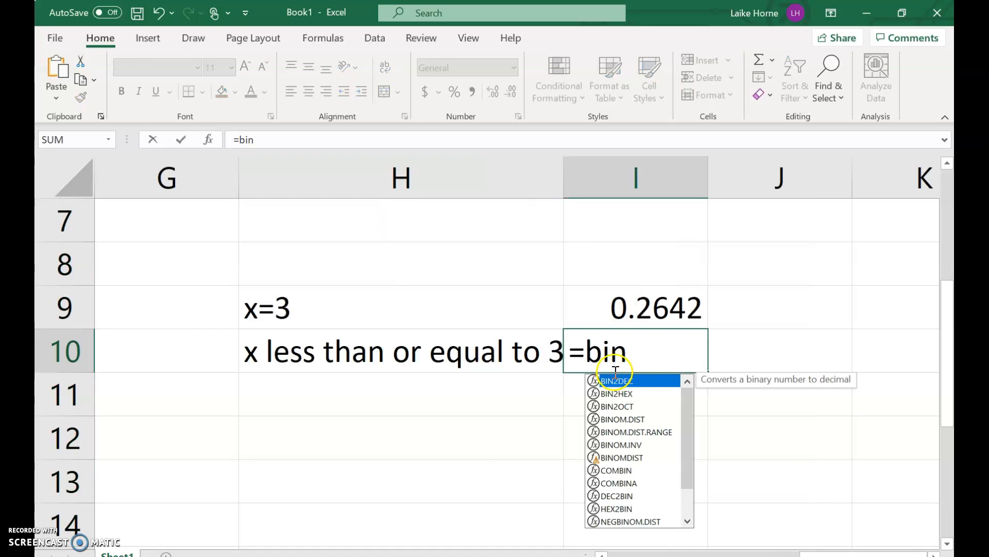
{"action": "left_click", "coordinate": [616, 369]}
{"action": "type", "text": "o"}
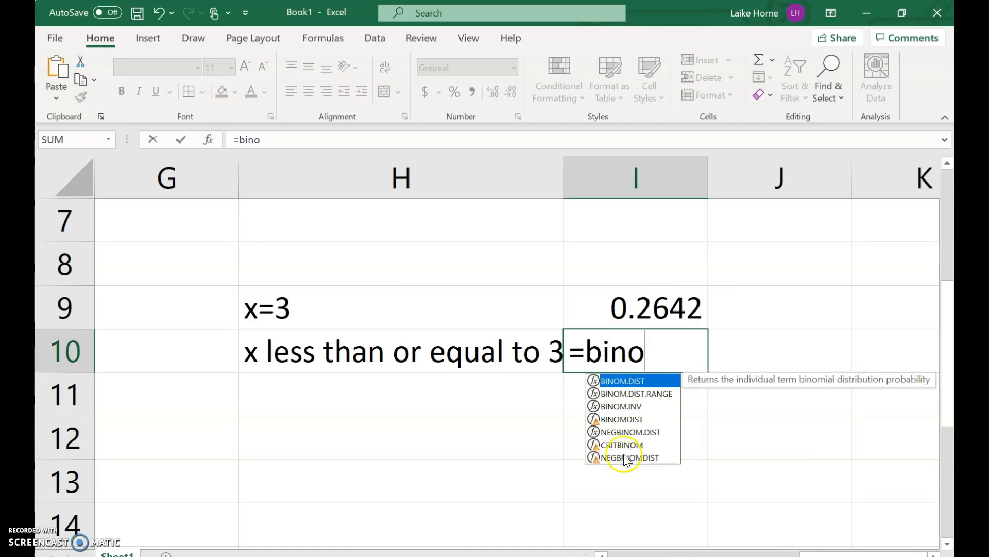
{"action": "double_click", "coordinate": [613, 420]}
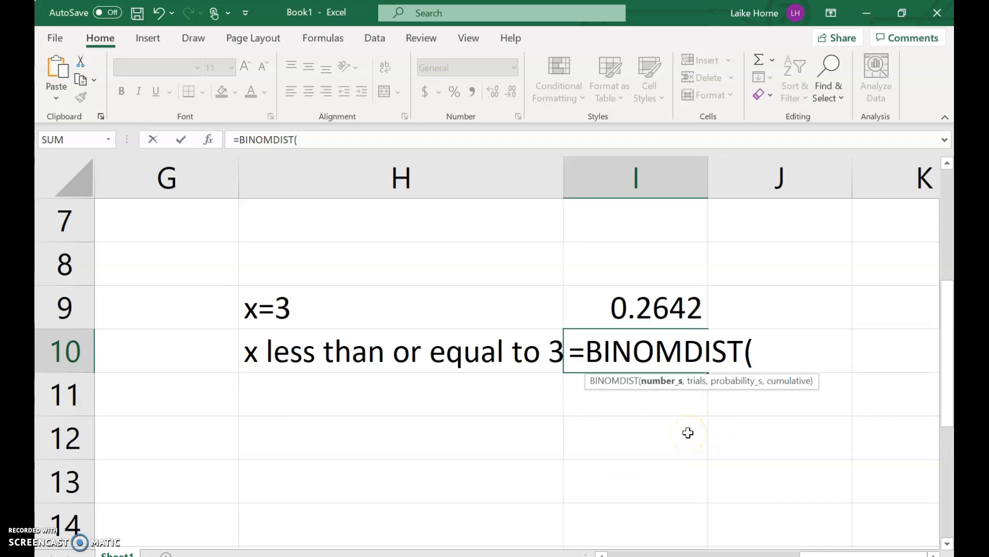
{"action": "type", "text": "3,10"}
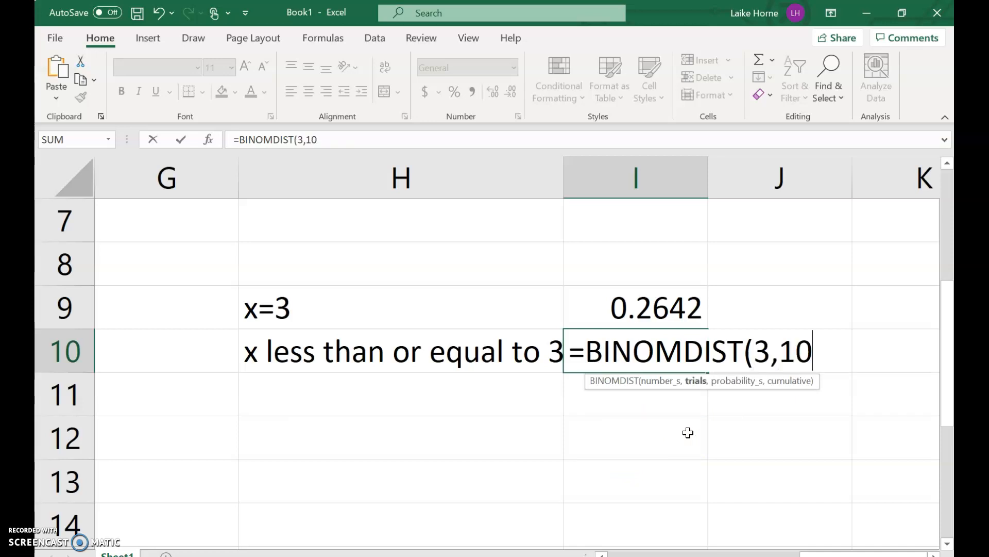
{"action": "type", "text": ",.28,"}
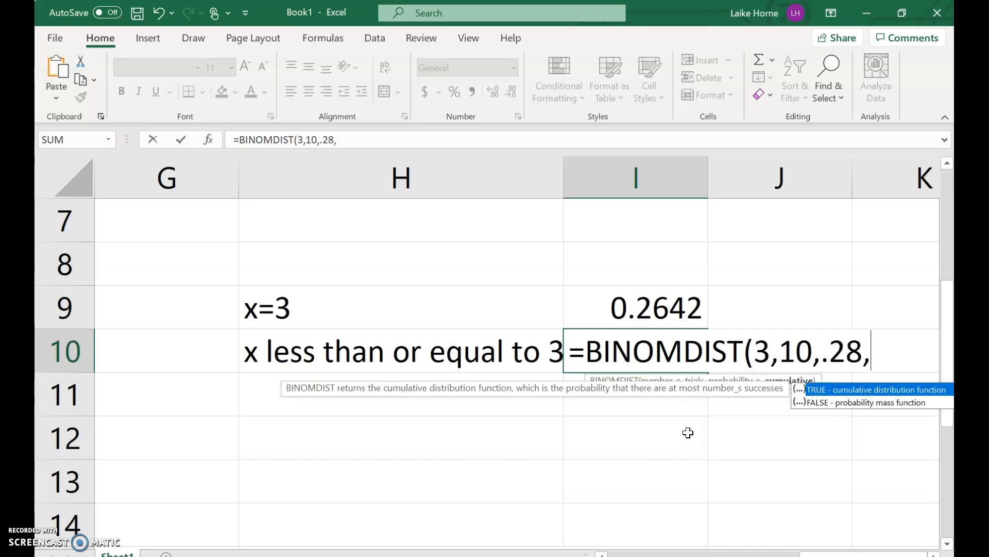
{"action": "double_click", "coordinate": [827, 388]}
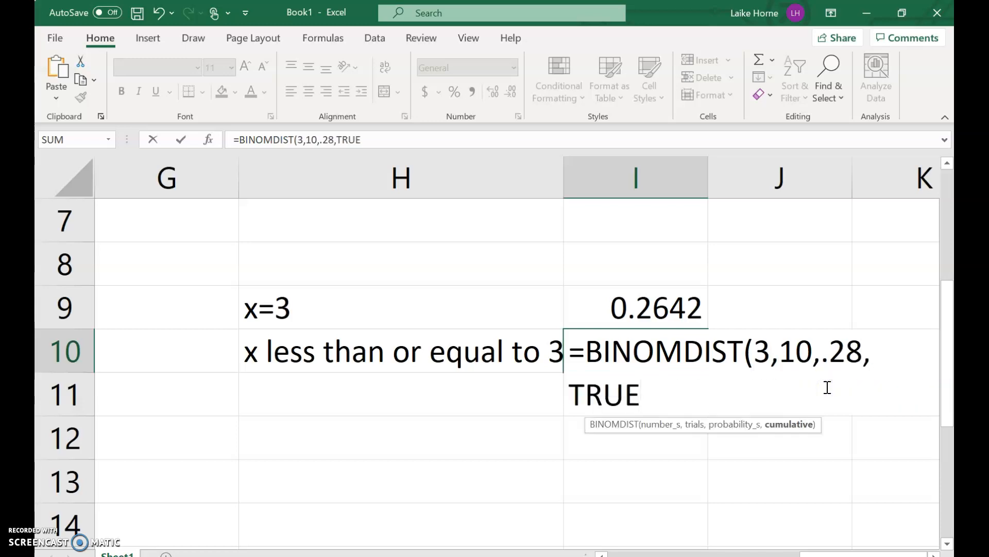
{"action": "type", "text": ")"}
{"action": "key", "text": "Return"}
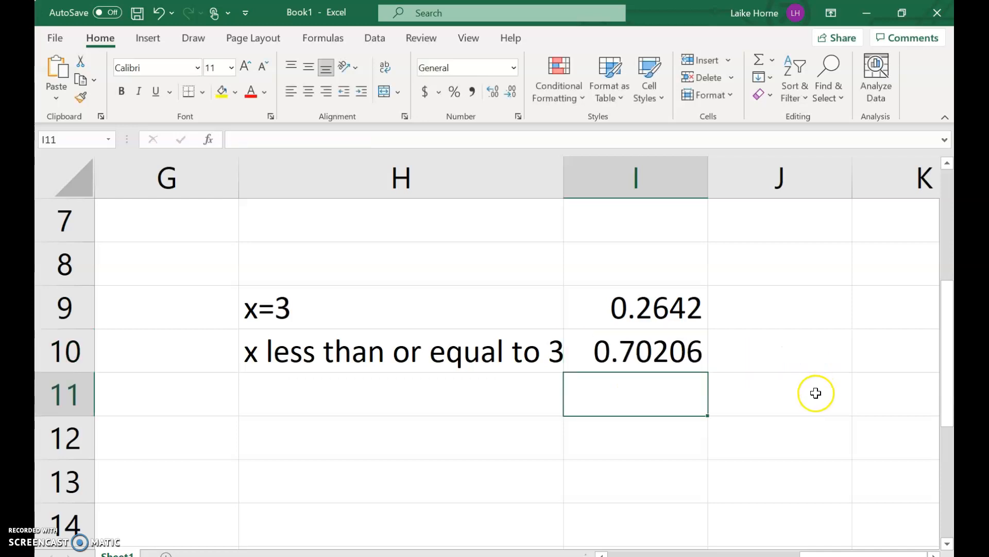
{"action": "left_click", "coordinate": [698, 352]}
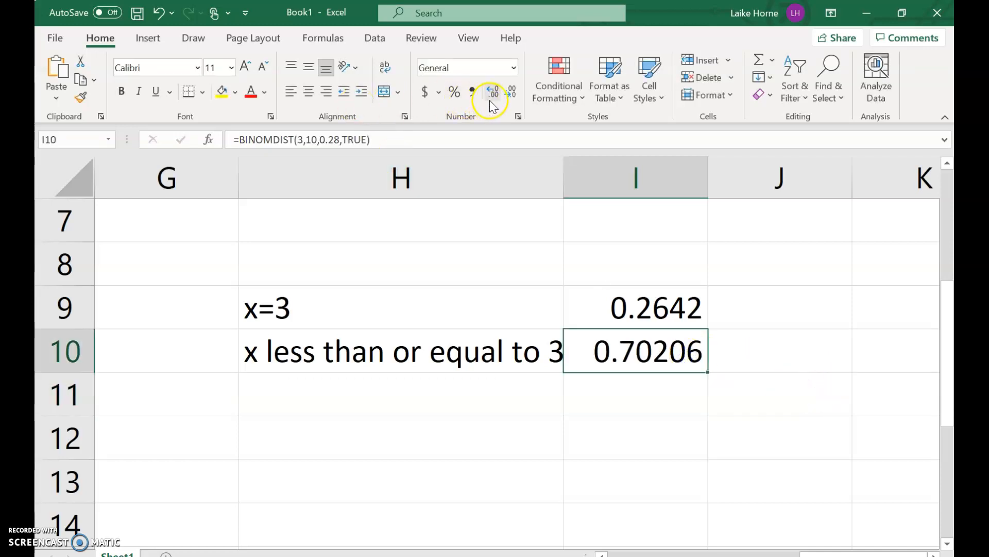
{"action": "left_click", "coordinate": [511, 96]}
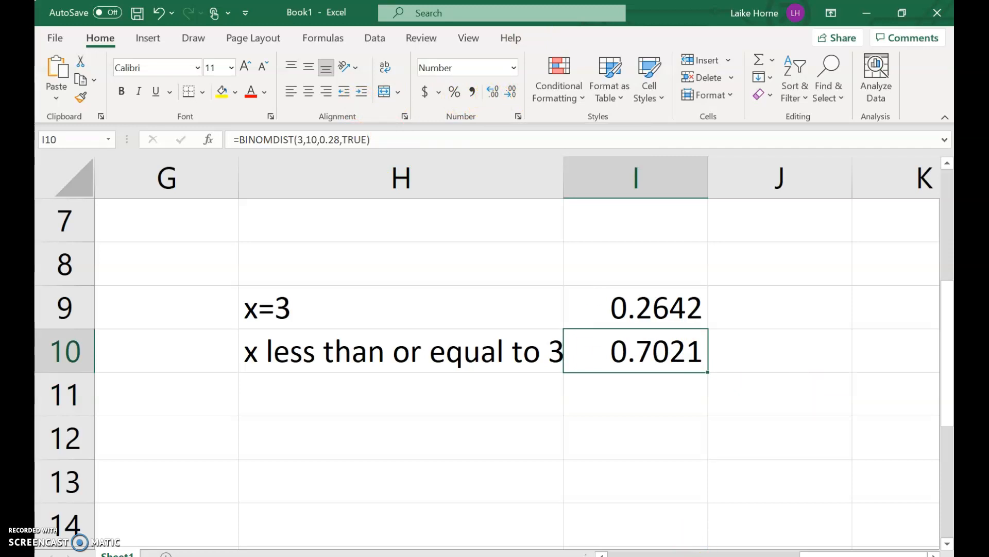
Check part c of the homework problem in Chrome, return to Excel and label cell H11 "x<5"
{"action": "left_click", "coordinate": [794, 478]}
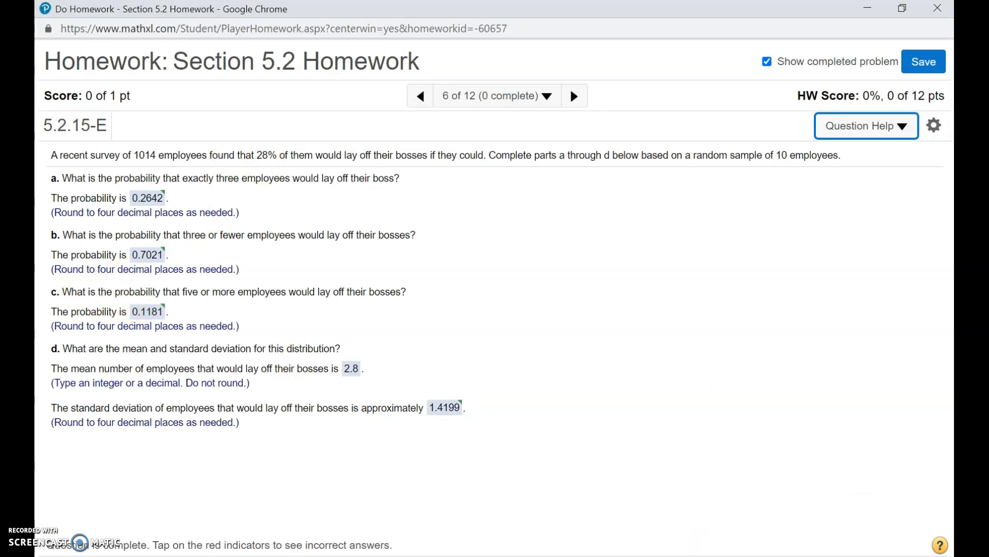
{"action": "key", "text": "alt+Tab"}
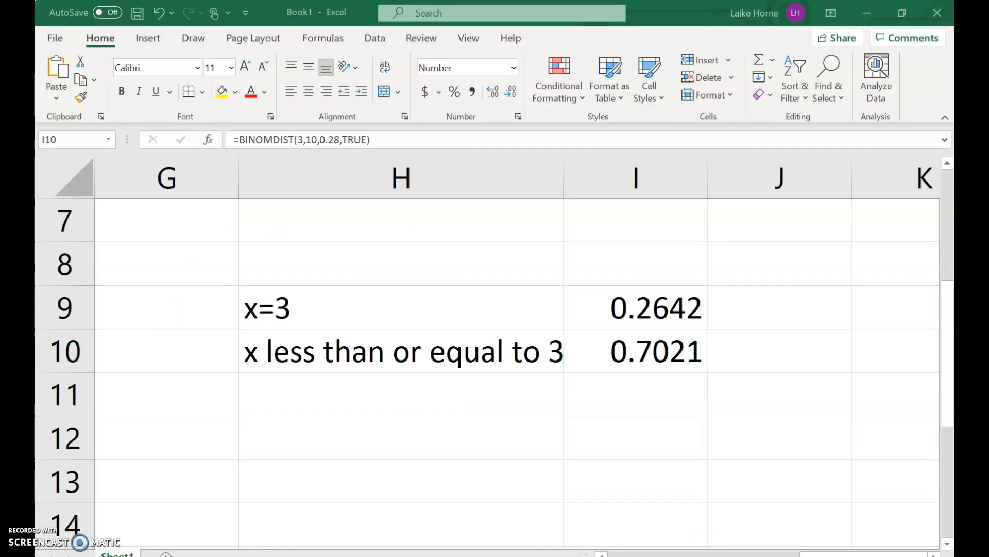
{"action": "key", "text": "alt+Tab"}
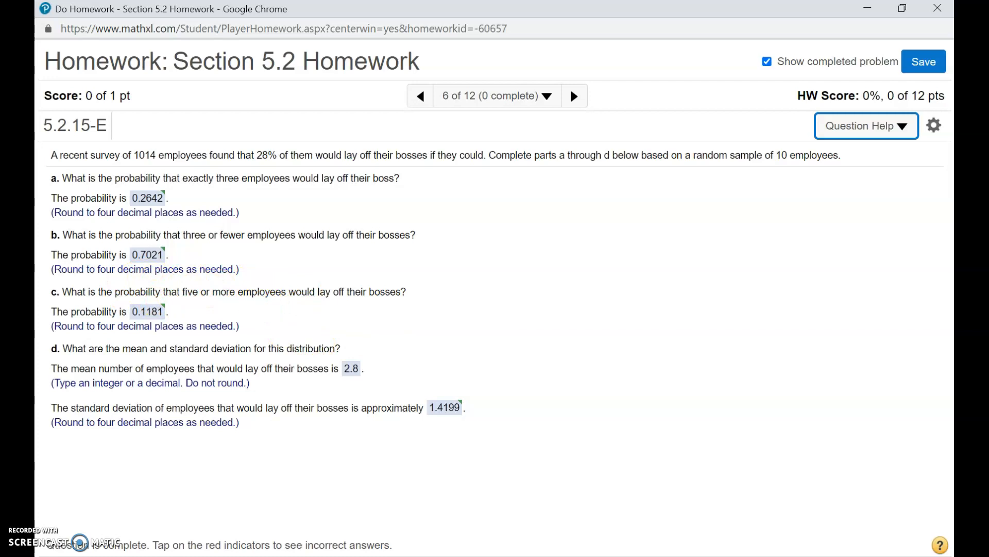
{"action": "mouse_move", "coordinate": [534, 556]}
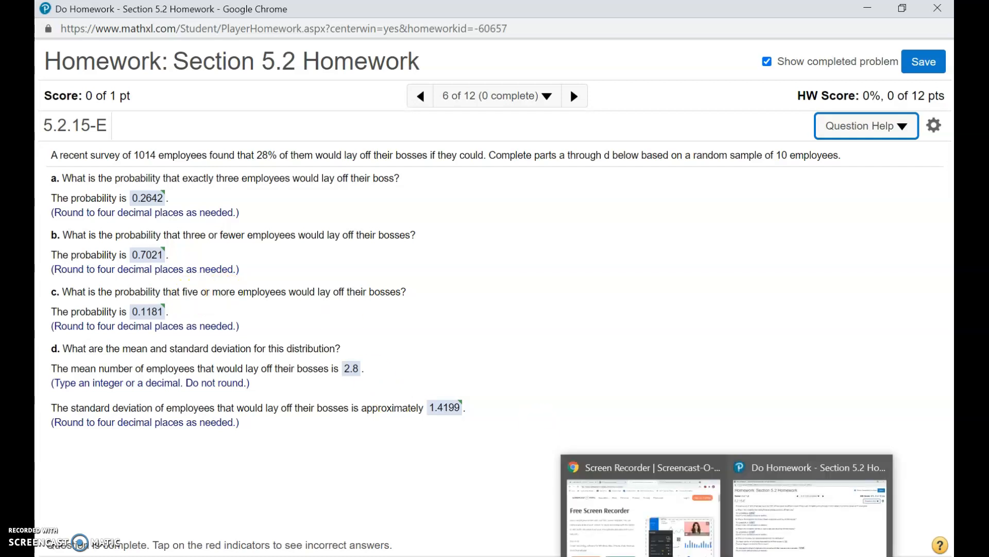
{"action": "mouse_move", "coordinate": [560, 556]}
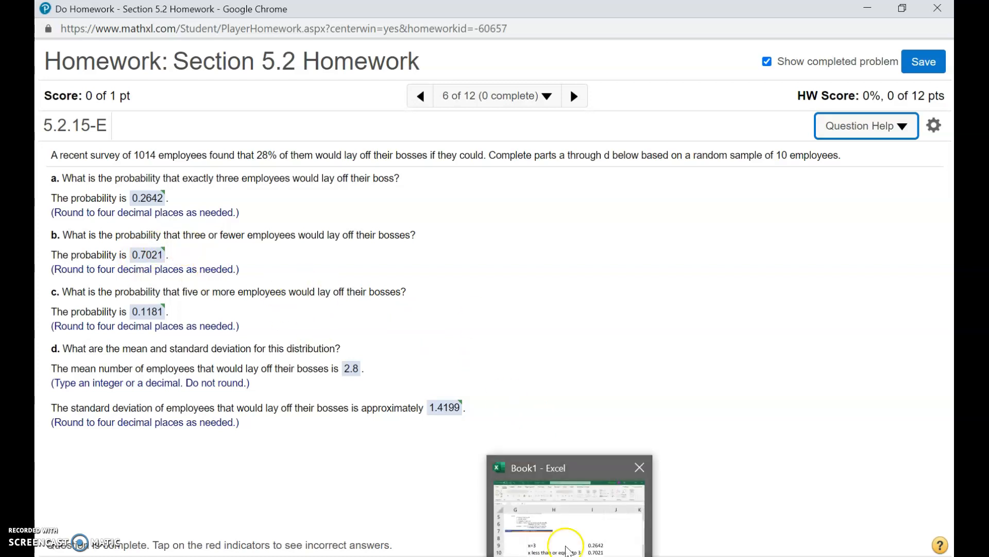
{"action": "left_click", "coordinate": [564, 516]}
{"action": "left_click", "coordinate": [313, 482]}
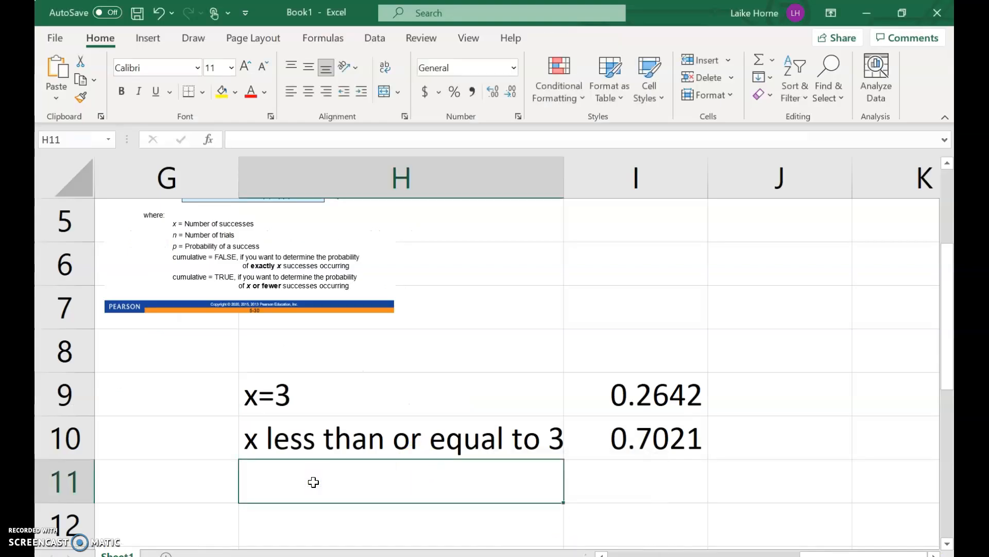
{"action": "type", "text": "x"}
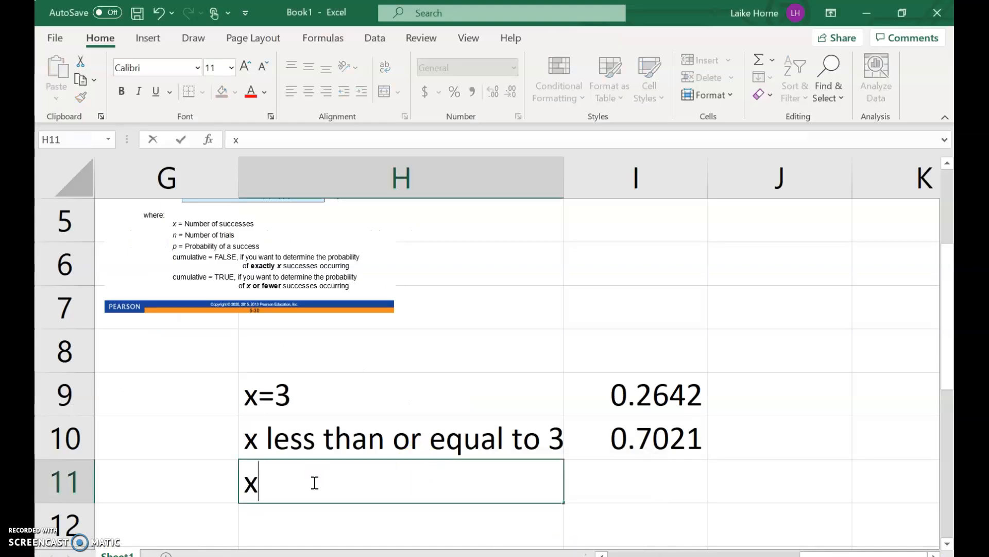
{"action": "type", "text": "<5"}
Enlarge the BINOM.DIST reference slide to read the function's syntax and shrink it back so it clears the answer rows
{"action": "scroll", "coordinate": [341, 419], "scroll_direction": "up", "scroll_amount": 1}
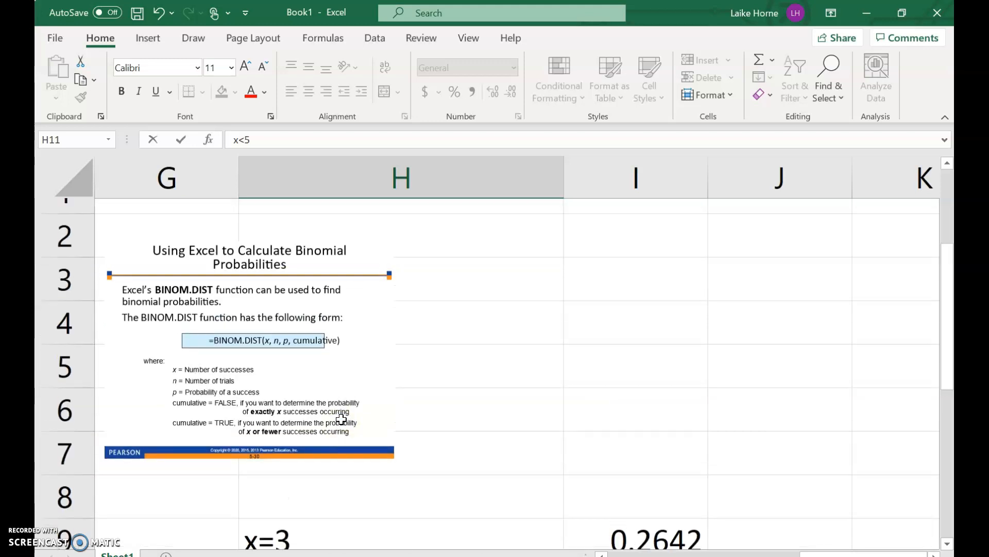
{"action": "scroll", "coordinate": [341, 419], "scroll_direction": "down", "scroll_amount": 1}
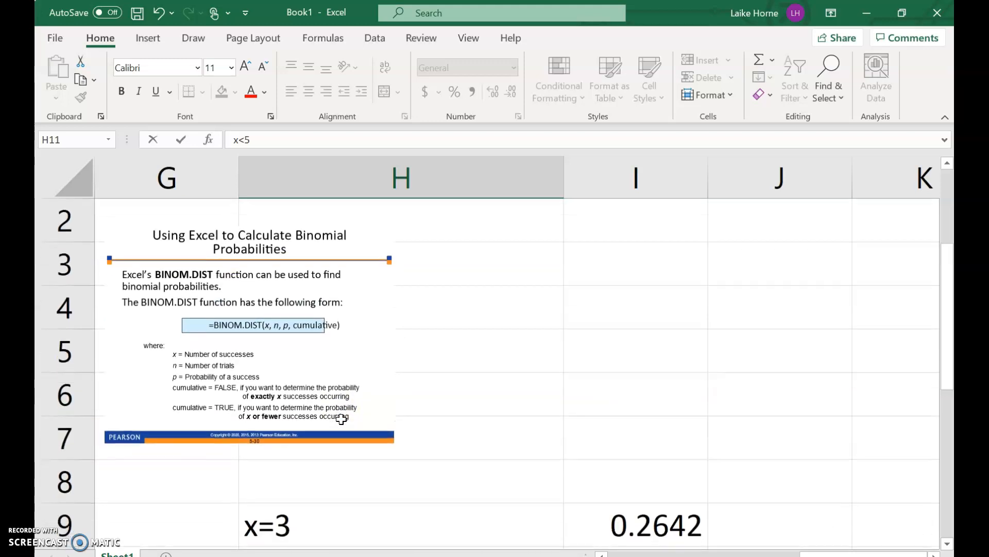
{"action": "left_click", "coordinate": [289, 324]}
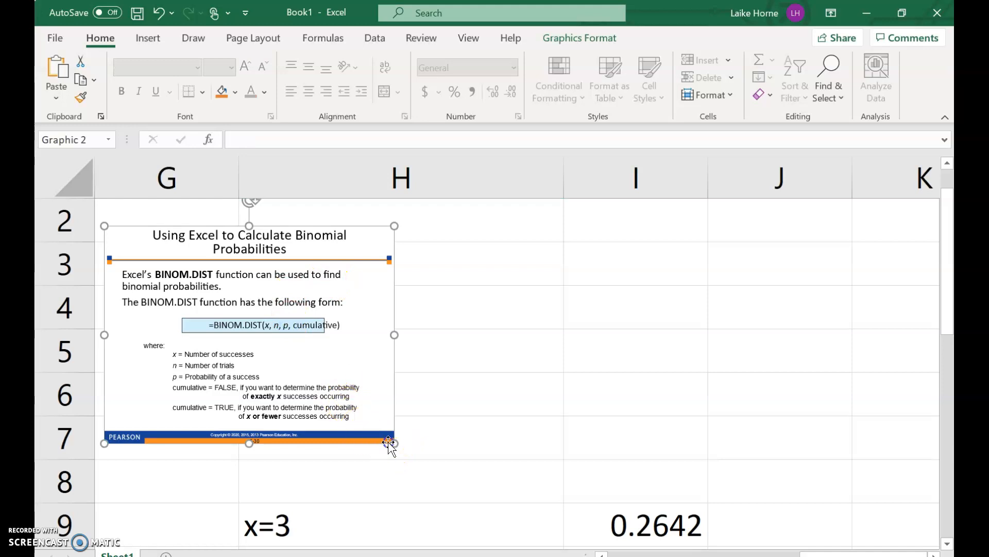
{"action": "left_click_drag", "start_coordinate": [390, 442], "coordinate": [566, 471]}
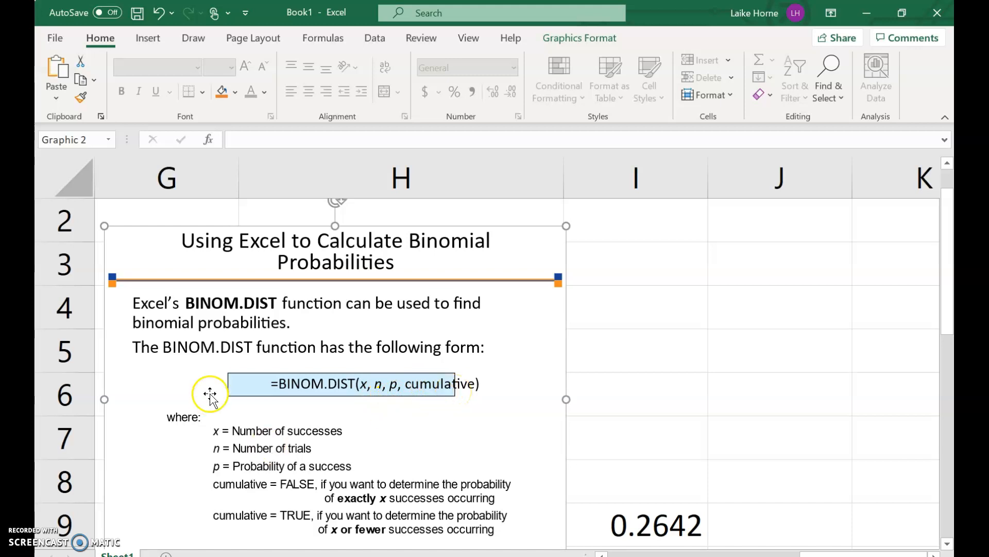
{"action": "left_click_drag", "start_coordinate": [947, 301], "coordinate": [947, 409]}
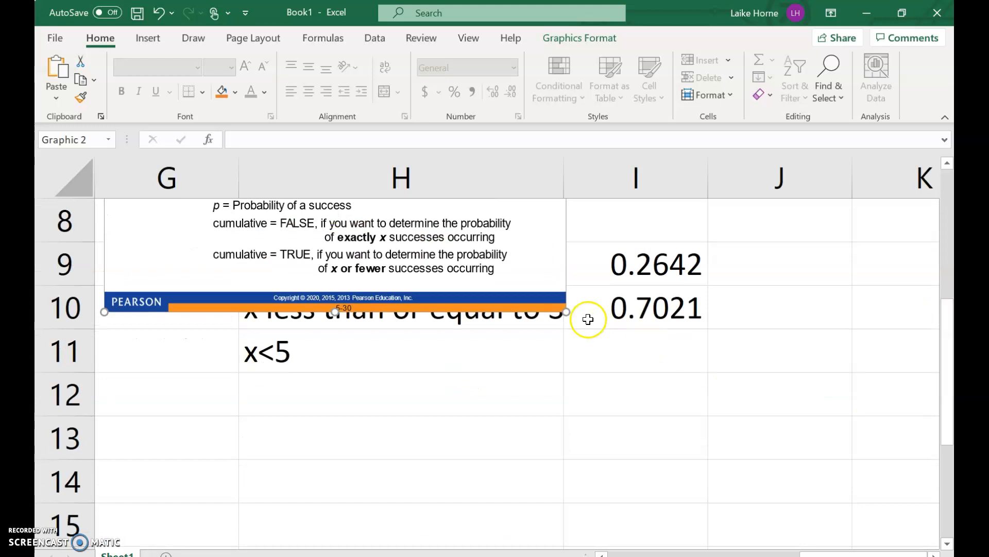
{"action": "scroll", "coordinate": [386, 172], "scroll_direction": "up", "scroll_amount": 1}
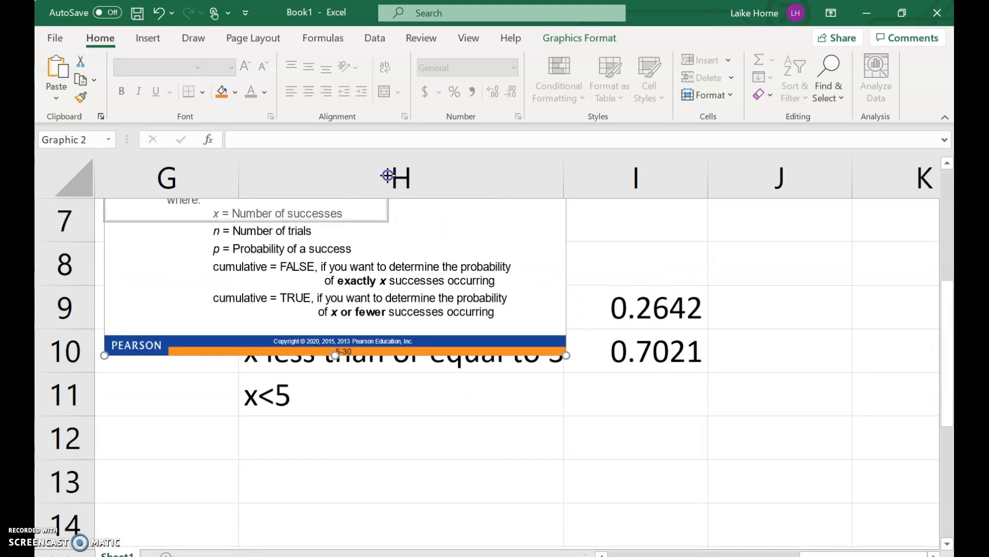
Enter =BINOM.DIST(4,10,0.28,TRUE) in cell I11 and its complement =1-I11 in cell J11
{"action": "left_click", "coordinate": [626, 396]}
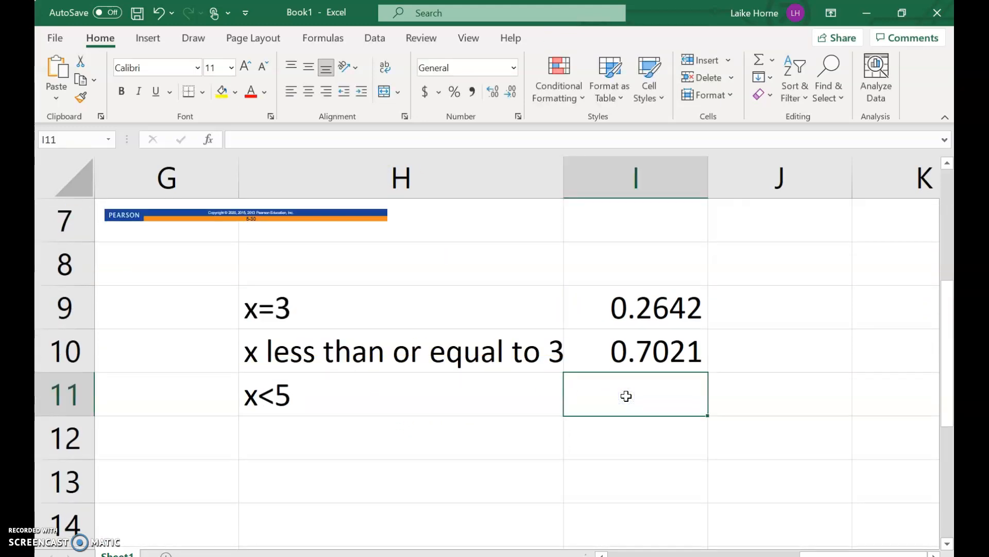
{"action": "type", "text": "ni"}
{"action": "key", "text": "BackSpace"}
{"action": "key", "text": "BackSpace"}
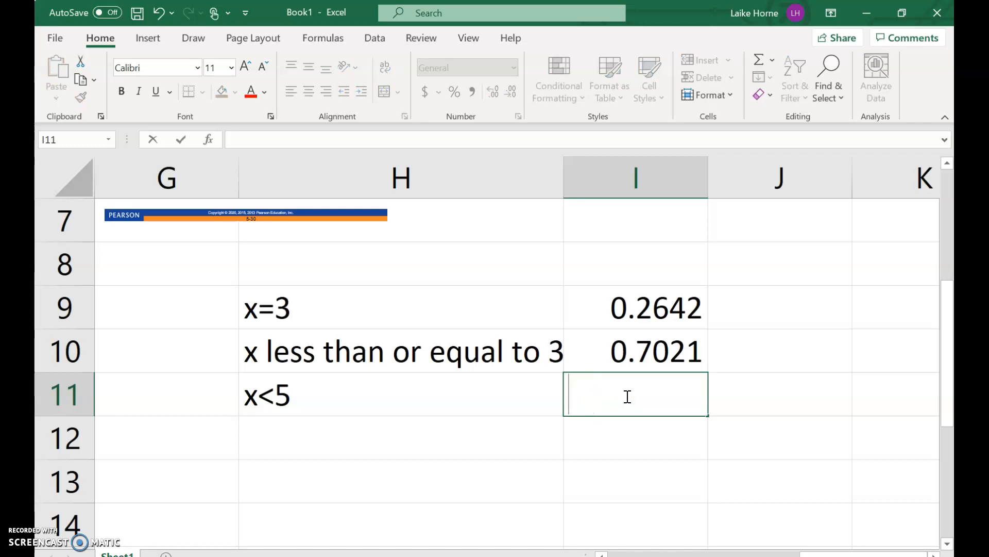
{"action": "type", "text": "binomd"}
{"action": "key", "text": "BackSpace"}
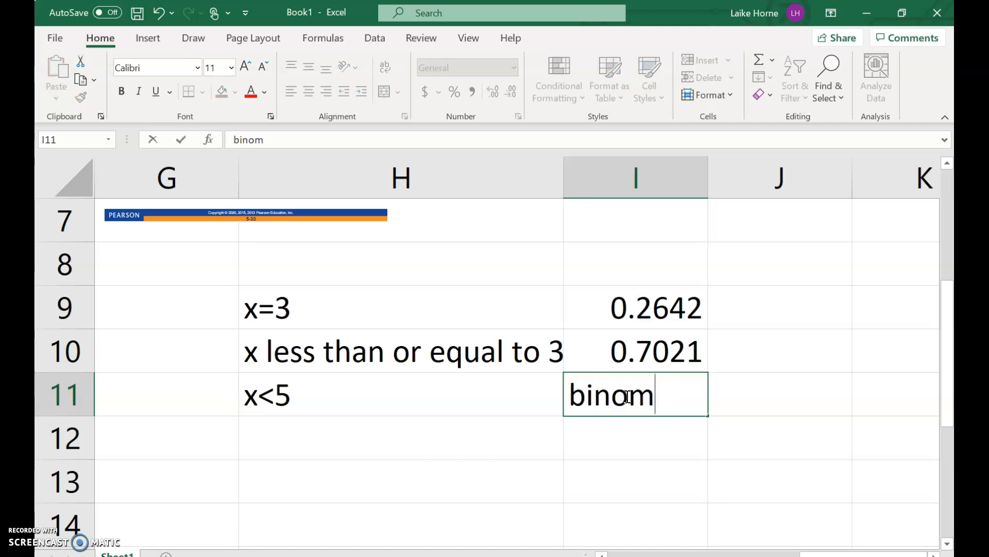
{"action": "key", "text": "BackSpace"}
{"action": "key", "text": "BackSpace"}
{"action": "key", "text": "BackSpace"}
{"action": "key", "text": "BackSpace"}
{"action": "key", "text": "BackSpace"}
{"action": "type", "text": "=bin"}
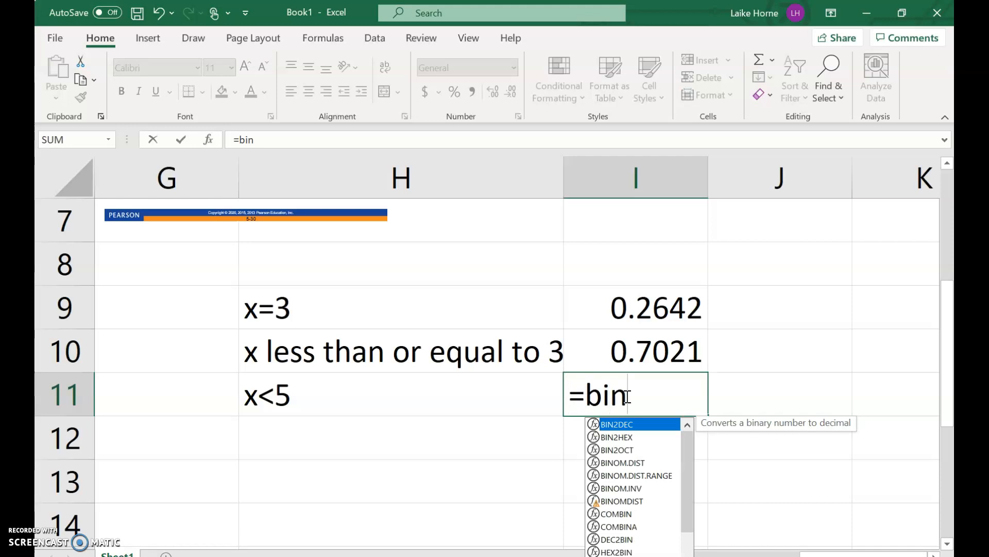
{"action": "type", "text": "om"}
{"action": "double_click", "coordinate": [658, 424]}
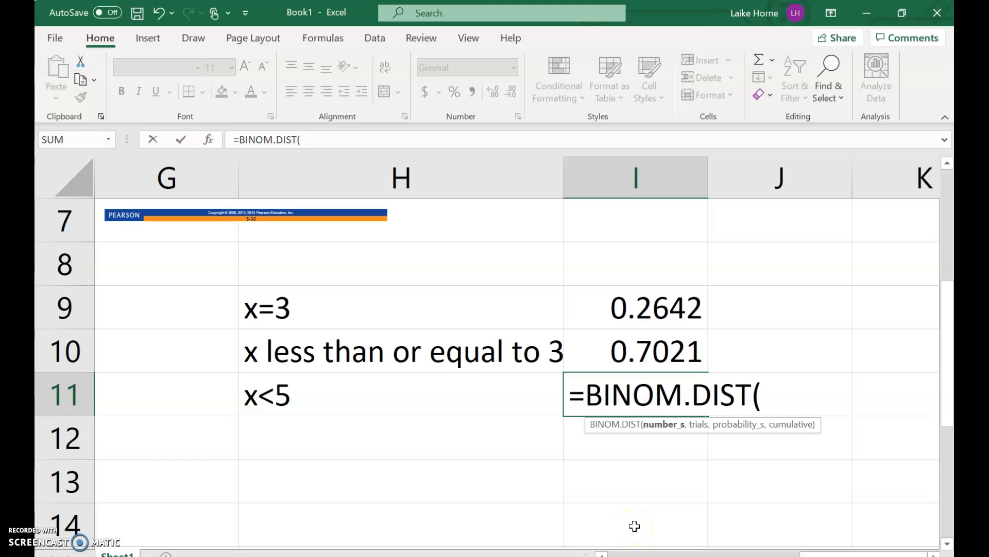
{"action": "type", "text": "5"}
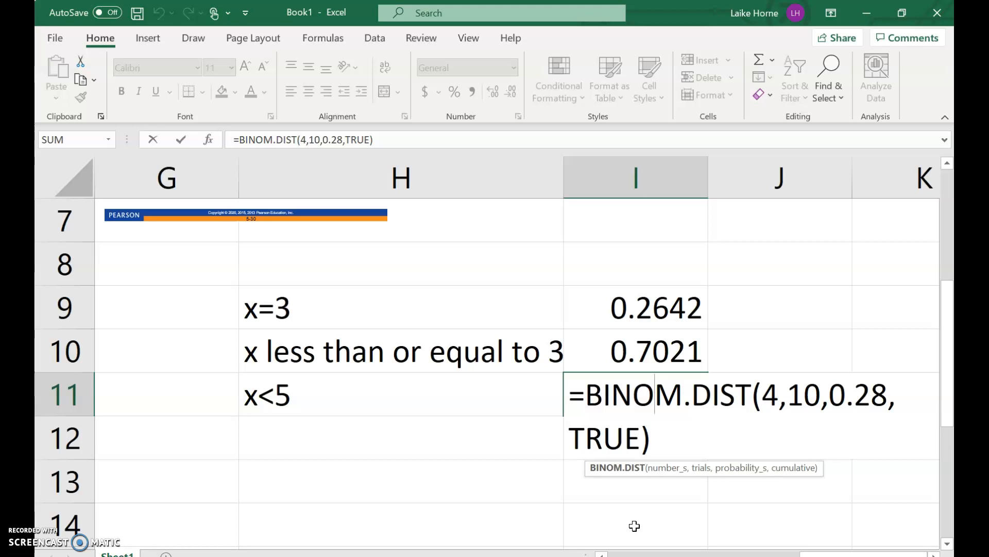
Retype the 5 in the H11 label and examine the formulas behind cells I11 and J11
{"action": "key", "text": "shift+Tab"}
{"action": "key", "text": "F2"}
{"action": "key", "text": "BackSpace"}
{"action": "type", "text": "5"}
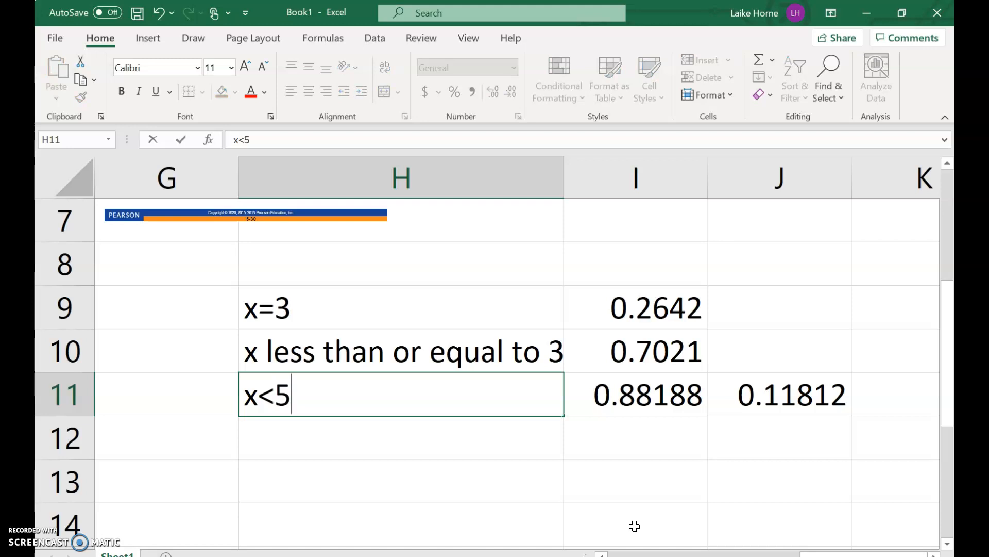
{"action": "left_click", "coordinate": [653, 395]}
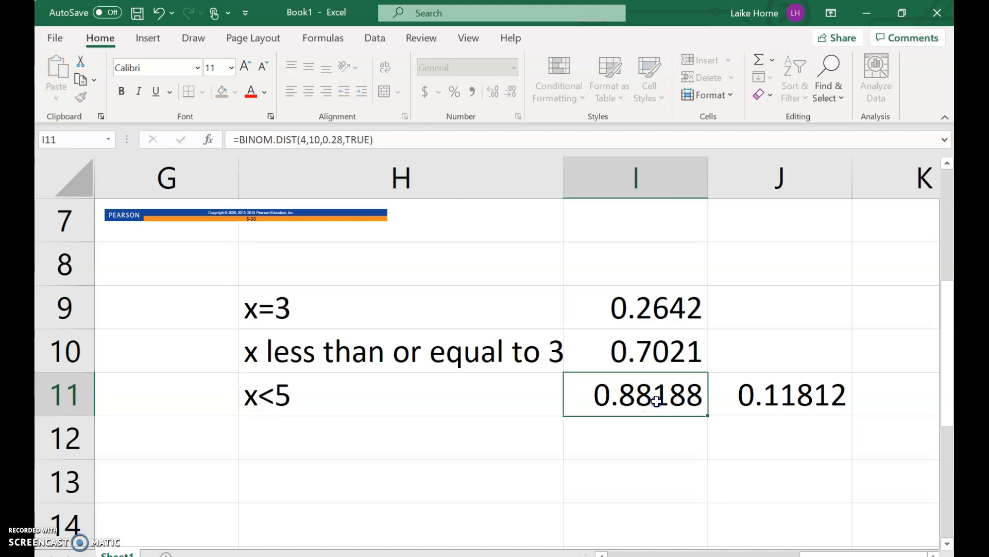
{"action": "key", "text": "F2"}
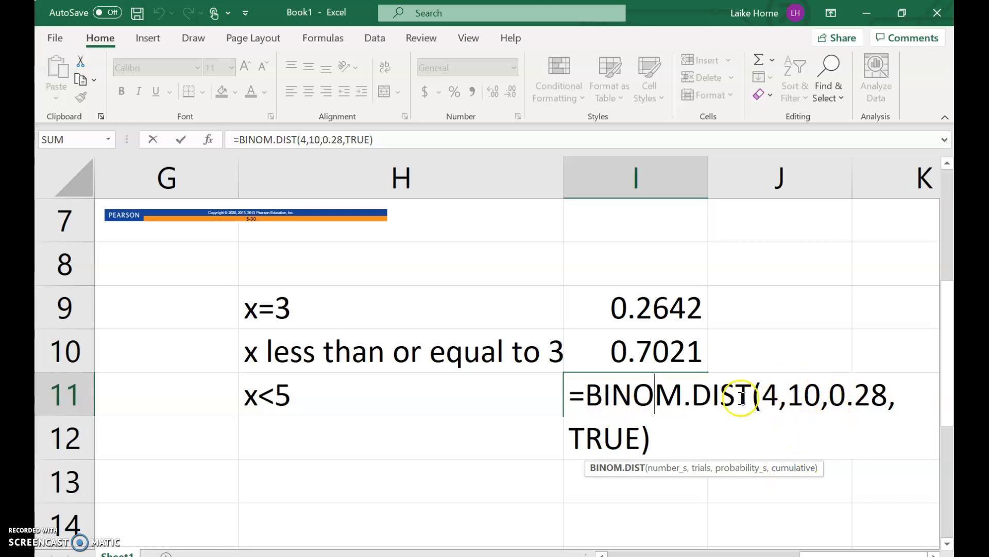
{"action": "left_click", "coordinate": [668, 428]}
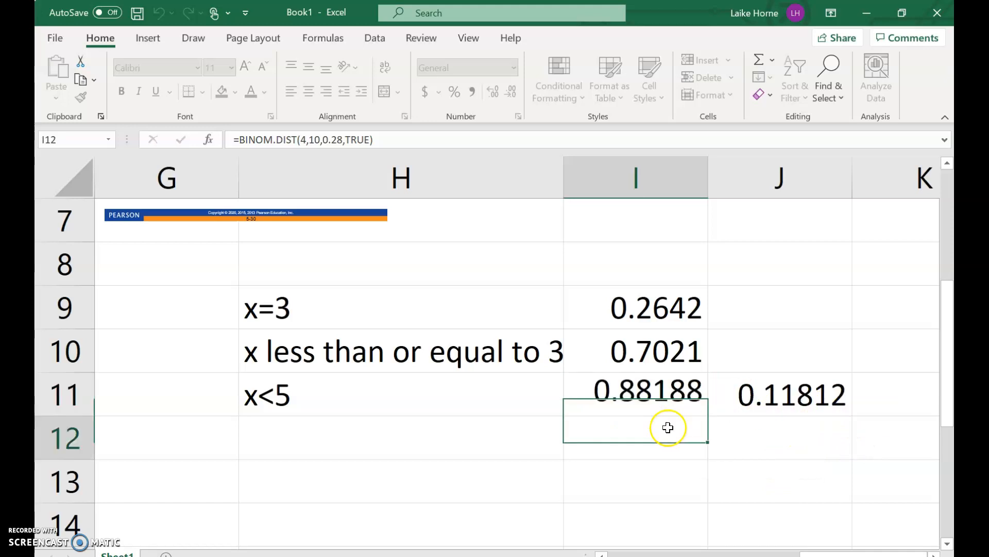
{"action": "double_click", "coordinate": [771, 400]}
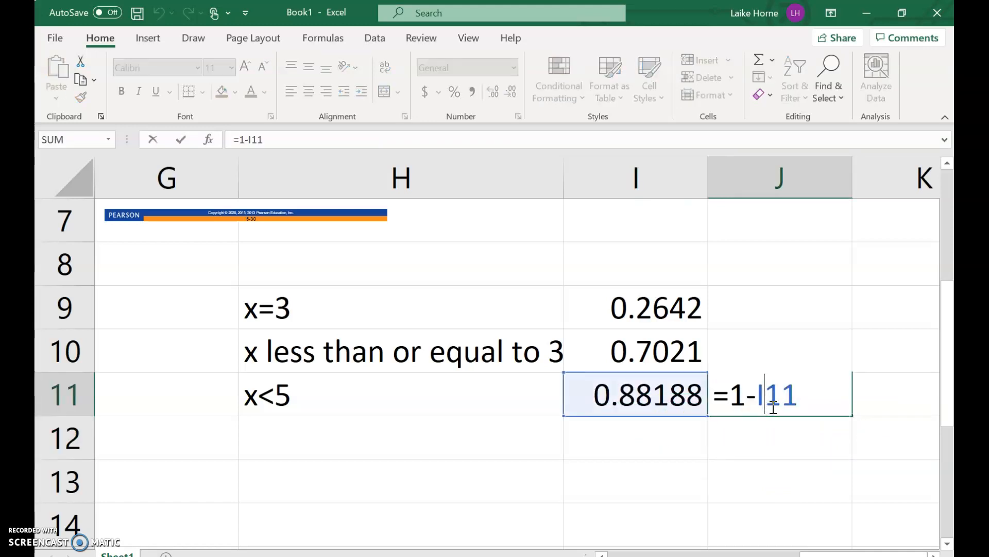
{"action": "left_click", "coordinate": [770, 437]}
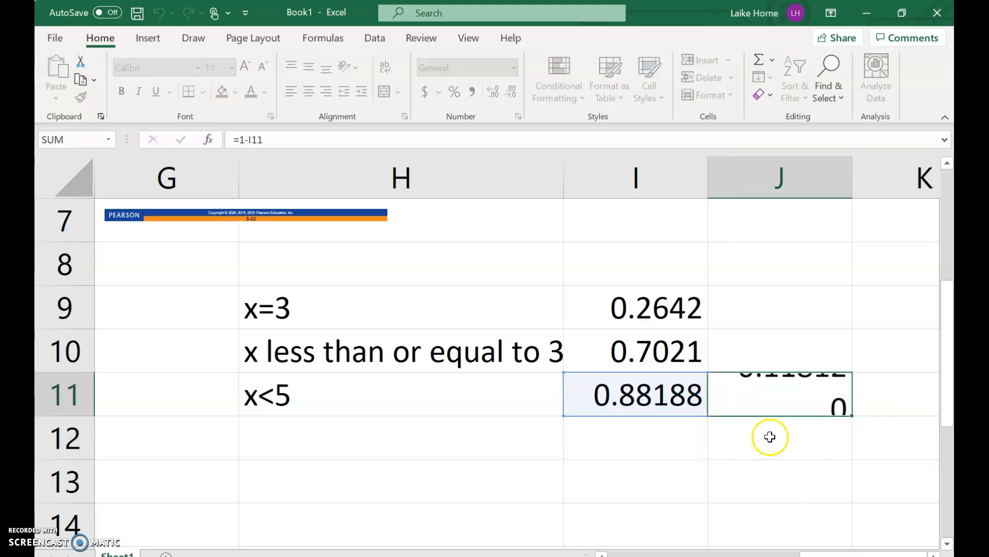
Show the results in cells J11 and I11 with four decimal places
{"action": "left_click", "coordinate": [813, 395]}
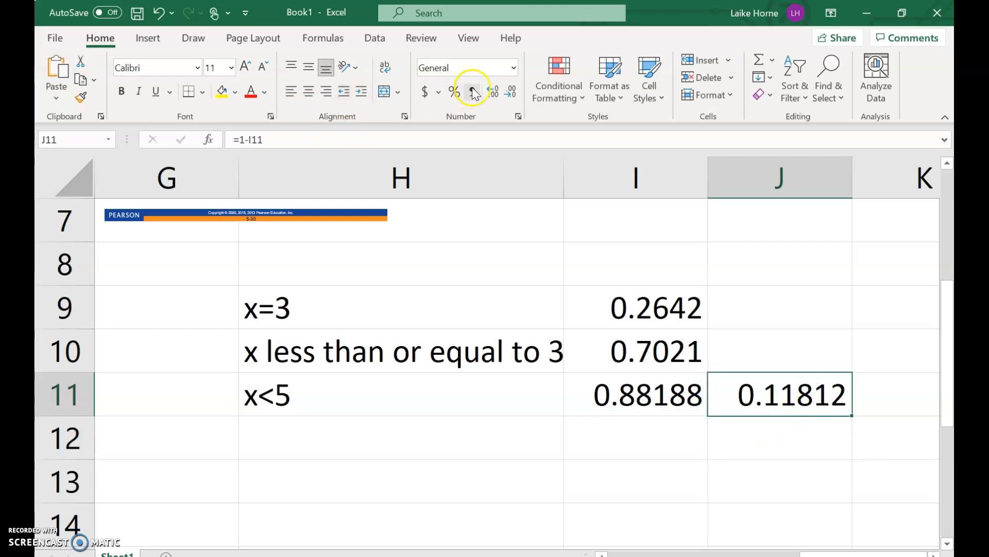
{"action": "left_click", "coordinate": [512, 91]}
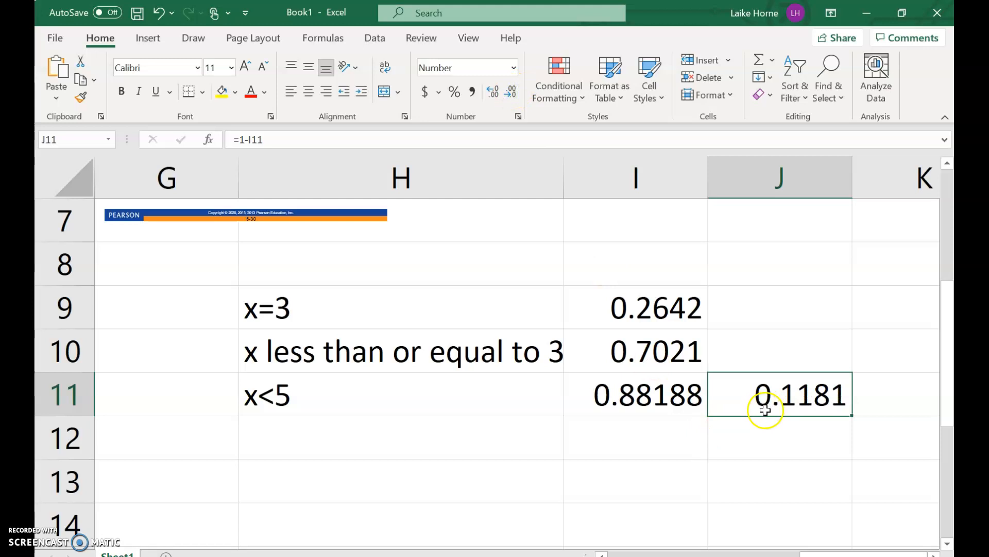
{"action": "left_click", "coordinate": [634, 395]}
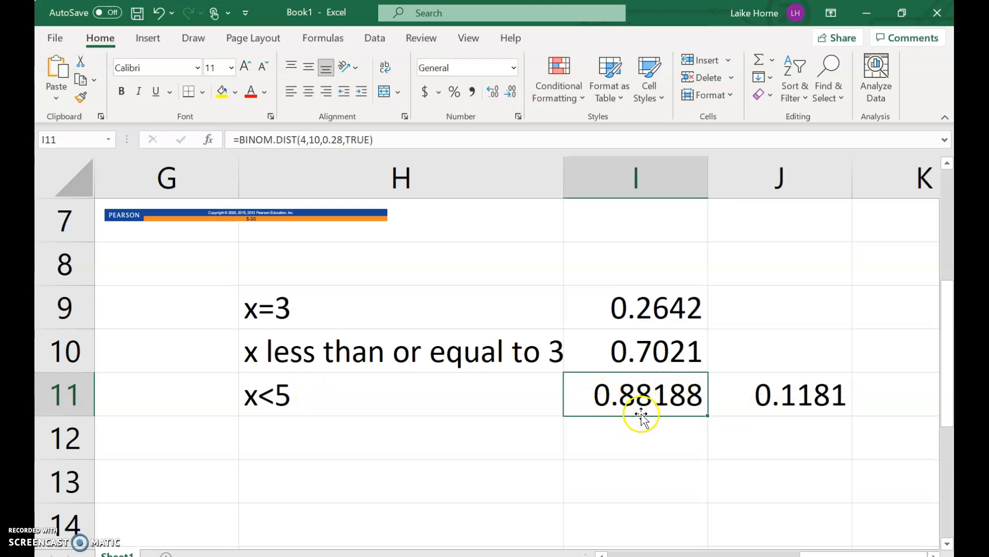
{"action": "left_click", "coordinate": [510, 91]}
{"action": "left_click", "coordinate": [510, 91]}
{"action": "left_click", "coordinate": [489, 92]}
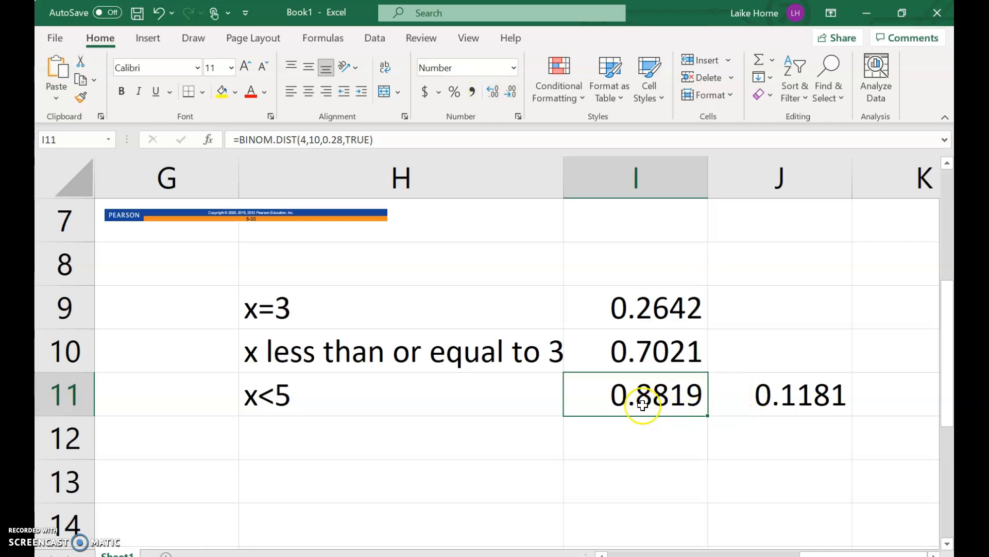
Highlight the part c answer in cell J11 with a yellow fill
{"action": "left_click", "coordinate": [625, 435]}
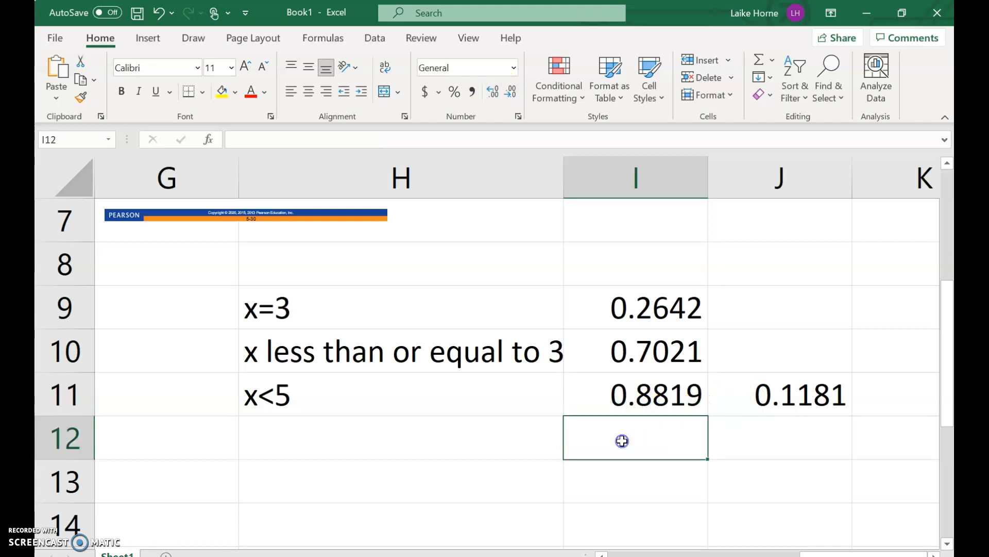
{"action": "left_click", "coordinate": [757, 395]}
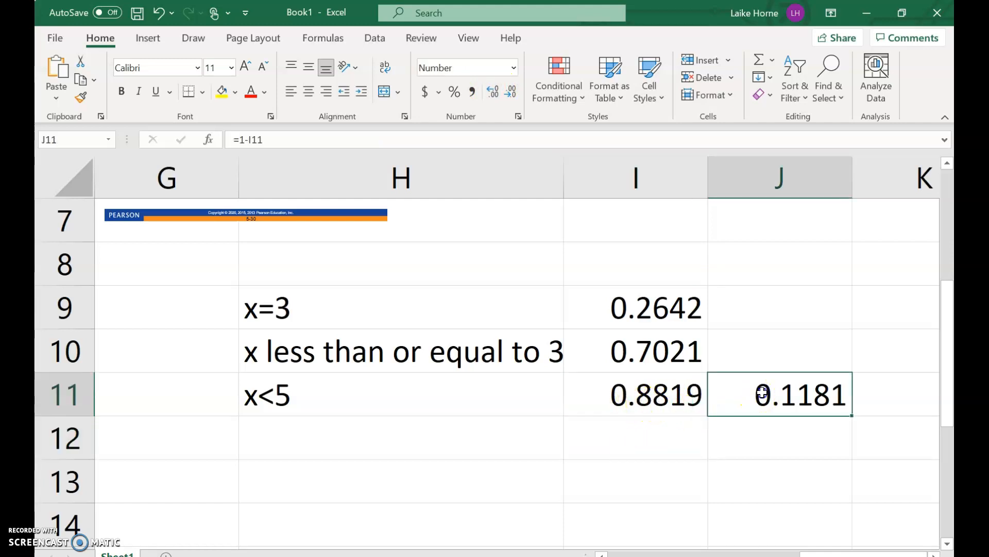
{"action": "left_click", "coordinate": [219, 90]}
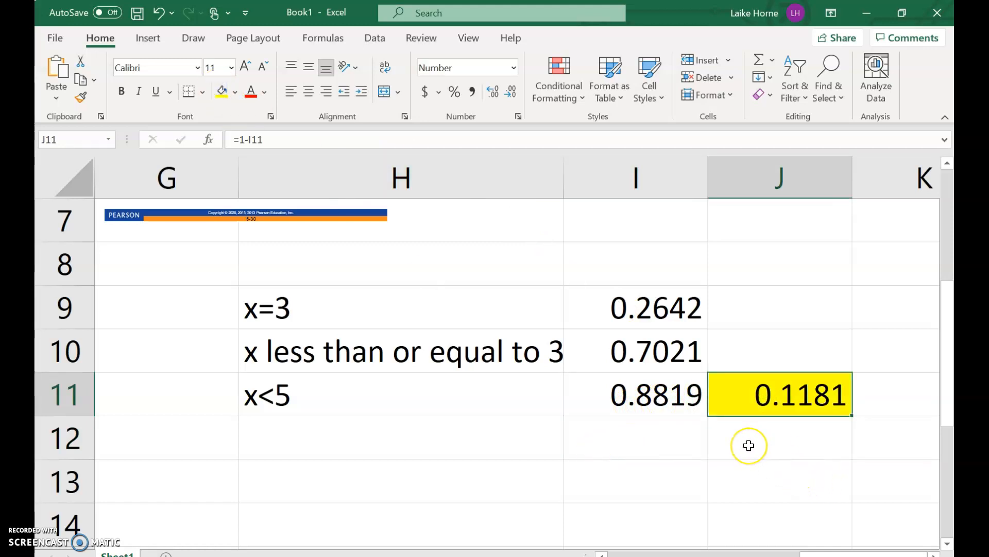
{"action": "left_click", "coordinate": [781, 404]}
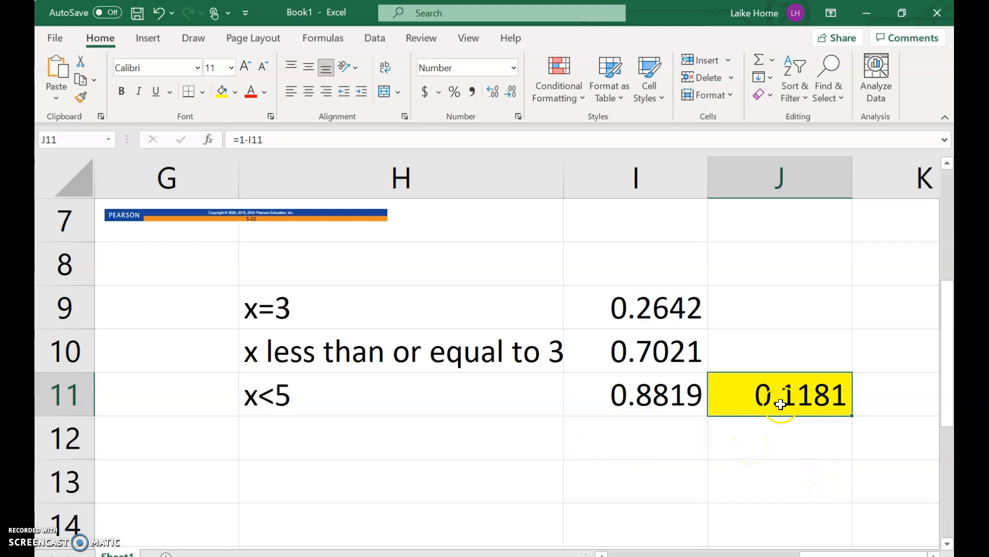
Enter the note "x =0,1,2,3,4" in cell I12, beneath the cumulative probability for fewer than five
{"action": "left_click", "coordinate": [611, 436]}
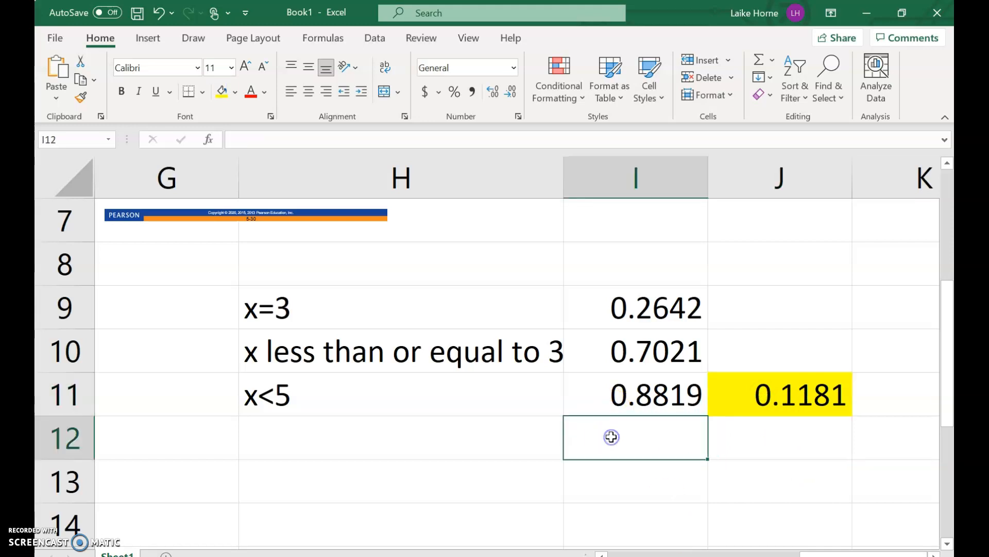
{"action": "type", "text": "0,1,2,3,4"}
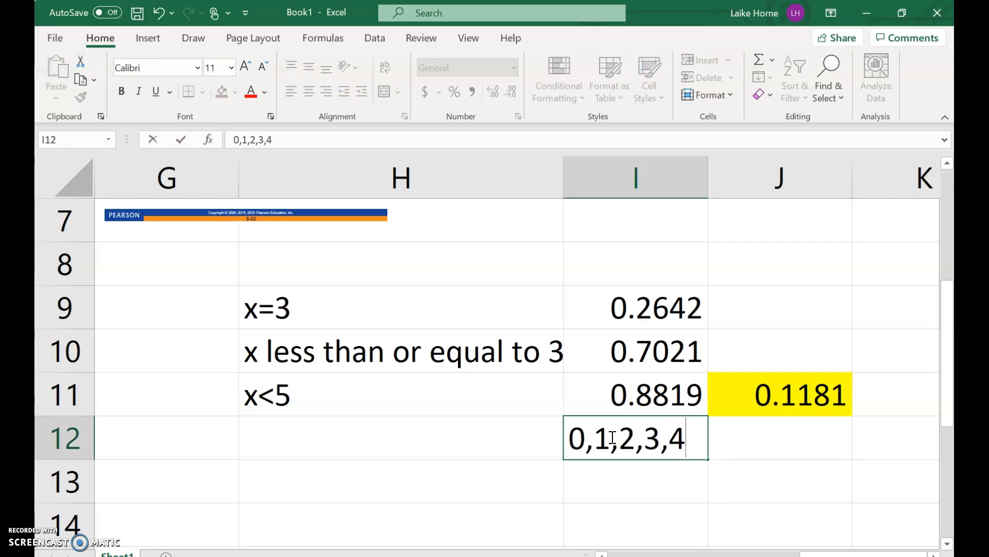
{"action": "left_click", "coordinate": [571, 440]}
{"action": "type", "text": "x ="}
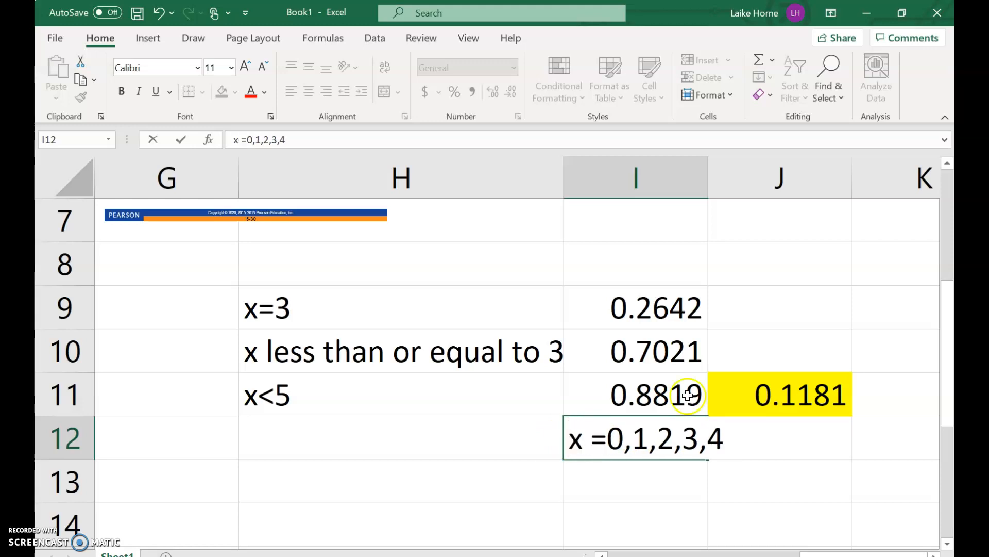
{"action": "left_click", "coordinate": [866, 511]}
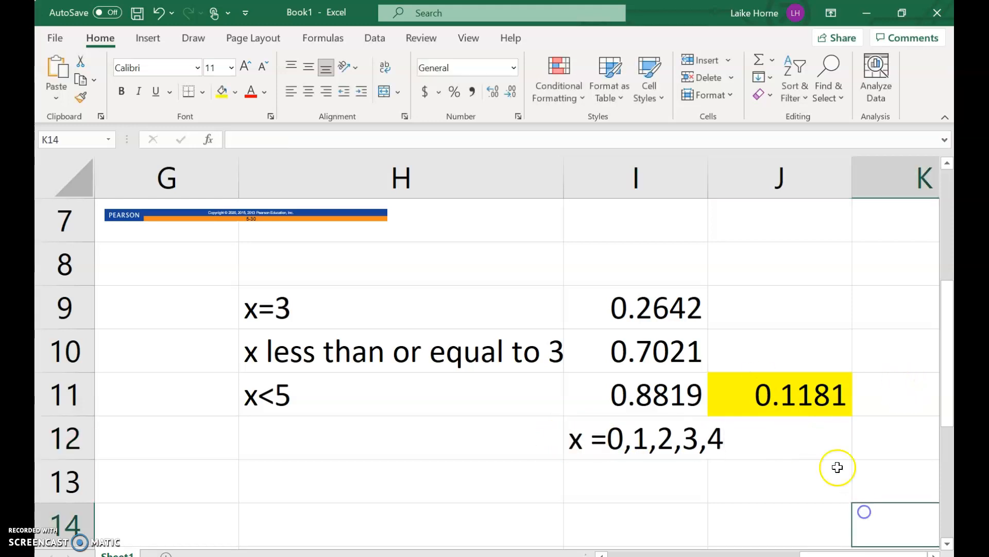
Enter the note "x= 5 or more" in cell J12, beneath the highlighted part c answer
{"action": "left_click", "coordinate": [808, 428]}
{"action": "left_click", "coordinate": [808, 428]}
{"action": "type", "text": "x"}
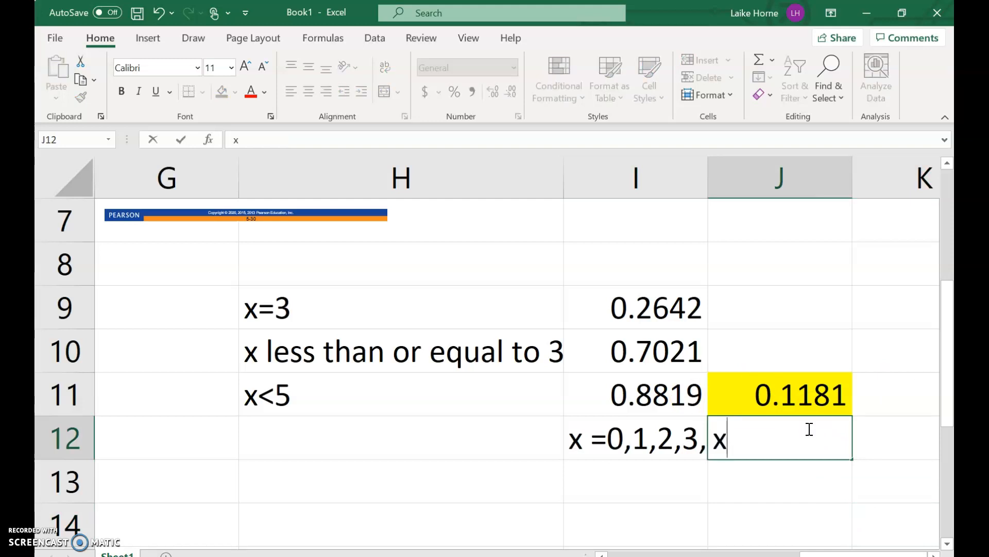
{"action": "type", "text": "=  5 or more"}
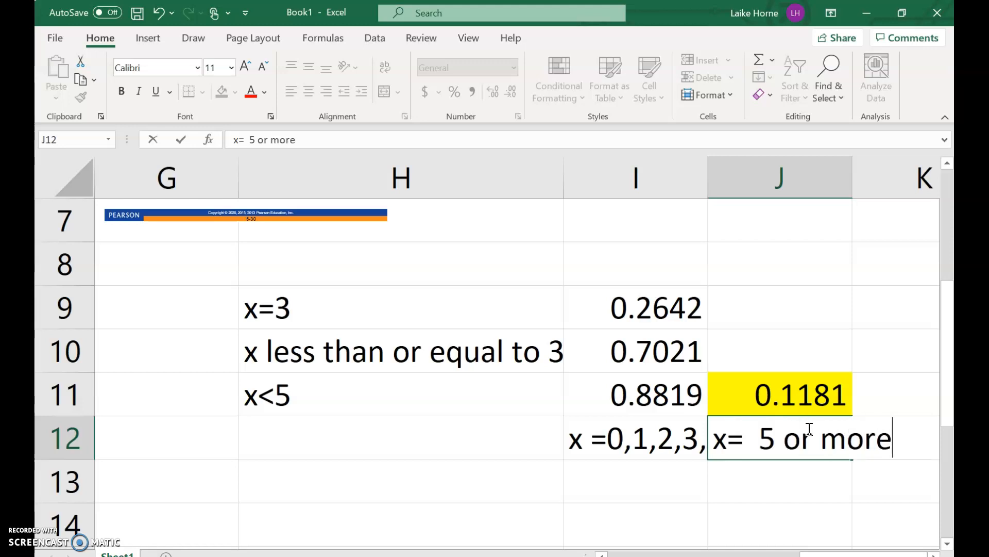
{"action": "left_click", "coordinate": [731, 456]}
Review the x<5 label and the formulas in cells I11 and J11, and switch to the Section 5.2 homework in Chrome
{"action": "left_click", "coordinate": [347, 390]}
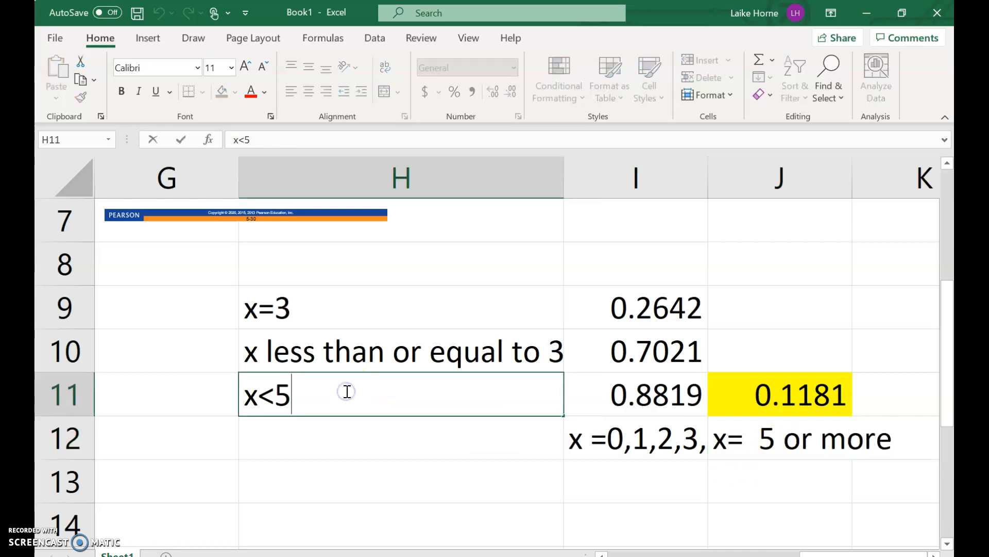
{"action": "left_click", "coordinate": [329, 490]}
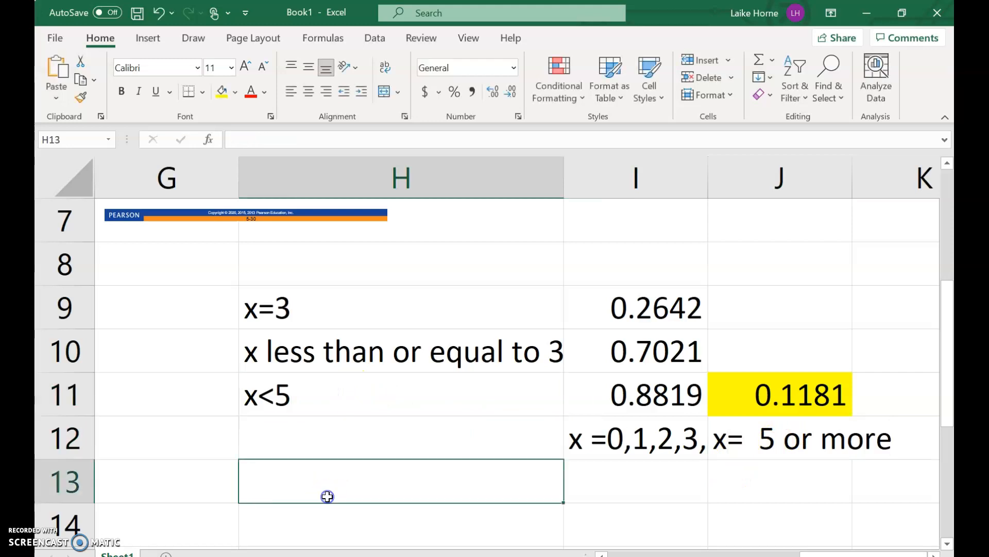
{"action": "left_click", "coordinate": [688, 394]}
{"action": "left_click", "coordinate": [754, 394]}
{"action": "left_click", "coordinate": [642, 390]}
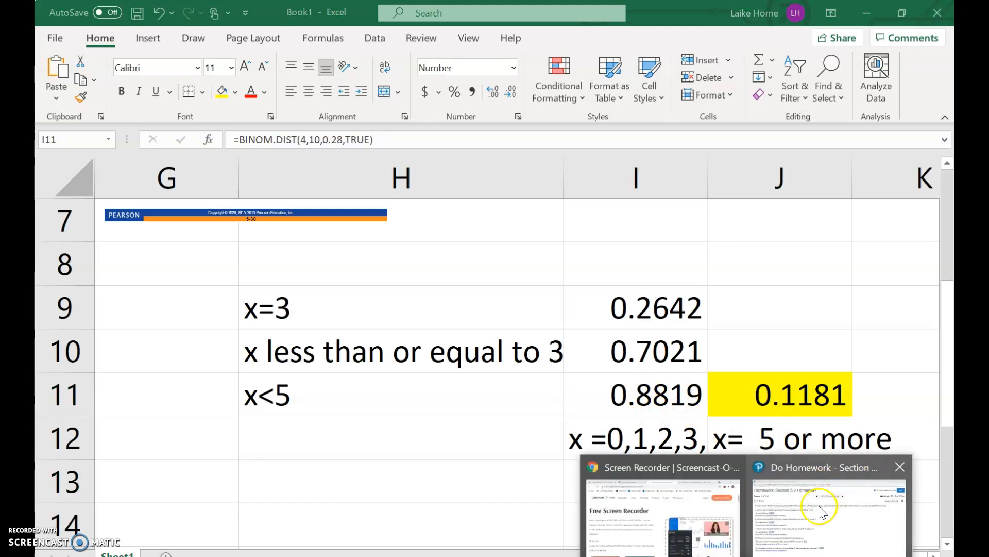
{"action": "left_click", "coordinate": [818, 506]}
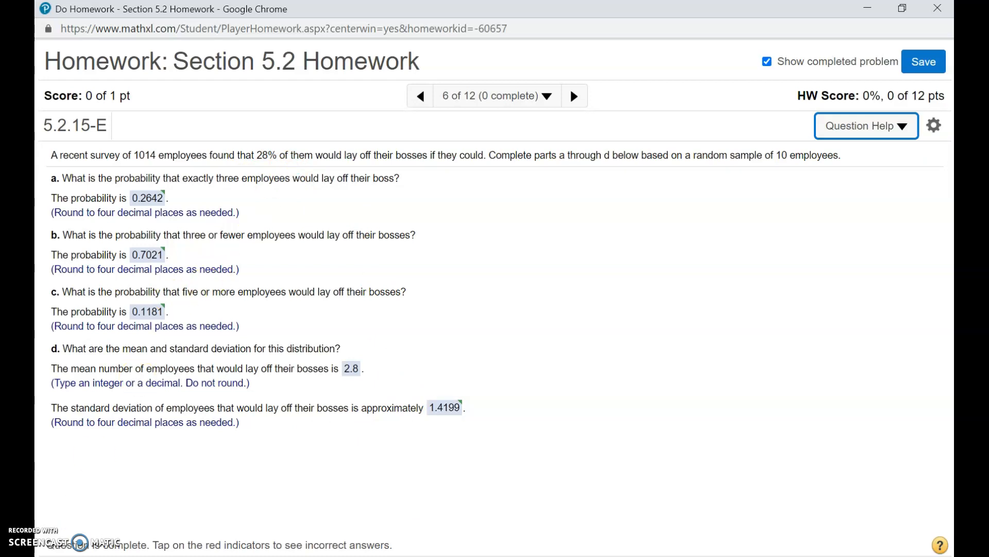
Switch to Microsoft Whiteboard, underline .28 and handwrite the factor (.72) after it under the standard deviation's square root
{"action": "key", "text": "alt+Tab"}
{"action": "left_click_drag", "start_coordinate": [530, 179], "coordinate": [540, 178]}
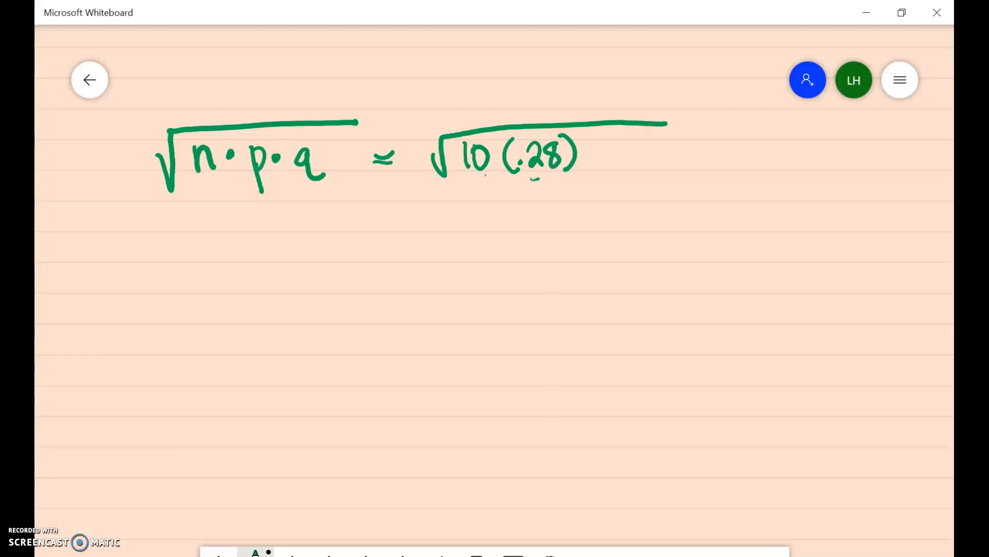
{"action": "mouse_move", "coordinate": [595, 133]}
{"action": "left_mouse_down"}
{"action": "mouse_move", "coordinate": [588, 161]}
{"action": "mouse_move", "coordinate": [599, 171]}
{"action": "mouse_move", "coordinate": [652, 167]}
{"action": "left_mouse_up"}
{"action": "left_click", "coordinate": [609, 163]}
{"action": "left_click_drag", "start_coordinate": [645, 132], "coordinate": [654, 173]}
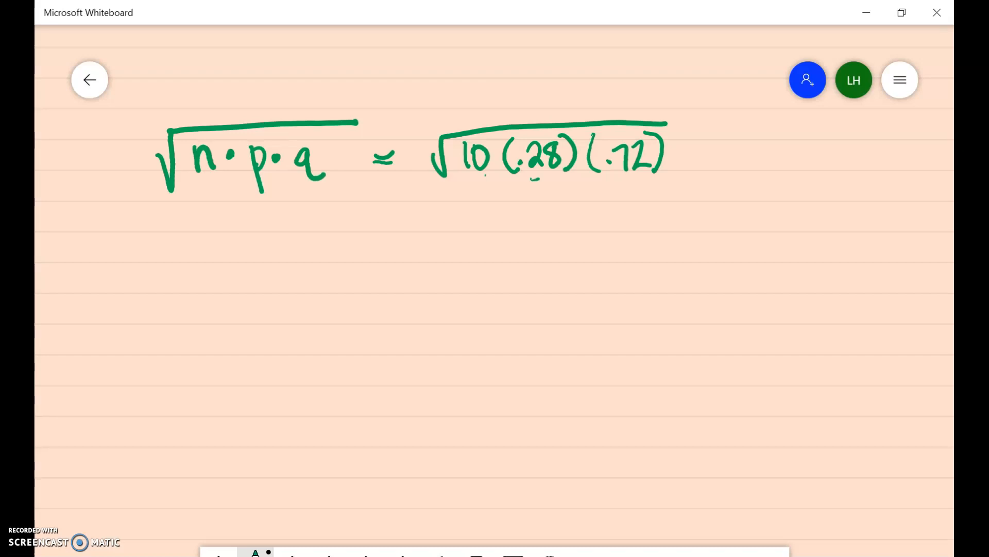
Handwrite the standard deviation result ≈ 1.4199 on the line below the square root expression
{"action": "mouse_move", "coordinate": [373, 220]}
{"action": "left_mouse_down"}
{"action": "mouse_move", "coordinate": [394, 216]}
{"action": "mouse_move", "coordinate": [391, 225]}
{"action": "mouse_move", "coordinate": [429, 236]}
{"action": "left_mouse_up"}
{"action": "mouse_move", "coordinate": [462, 202]}
{"action": "left_mouse_down"}
{"action": "mouse_move", "coordinate": [457, 223]}
{"action": "mouse_move", "coordinate": [474, 220]}
{"action": "left_mouse_up"}
{"action": "mouse_move", "coordinate": [476, 202]}
{"action": "left_mouse_down"}
{"action": "mouse_move", "coordinate": [475, 236]}
{"action": "mouse_move", "coordinate": [491, 236]}
{"action": "left_mouse_up"}
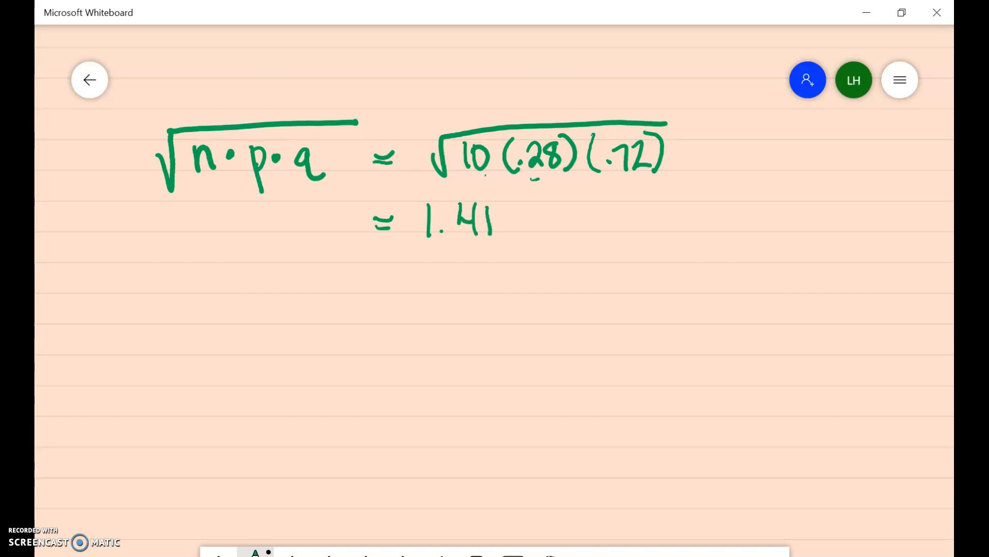
{"action": "left_click_drag", "start_coordinate": [517, 202], "coordinate": [518, 233]}
{"action": "left_click_drag", "start_coordinate": [540, 202], "coordinate": [540, 236]}
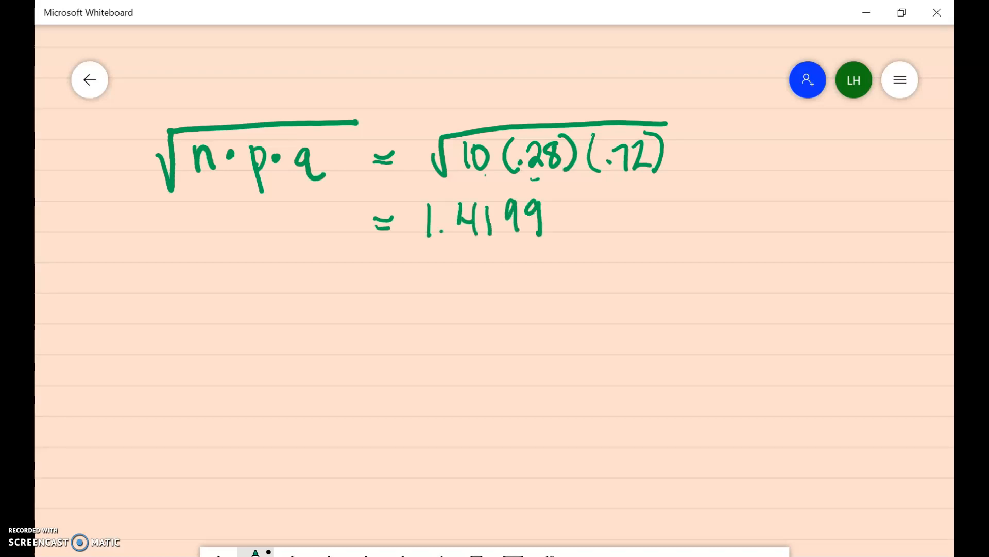